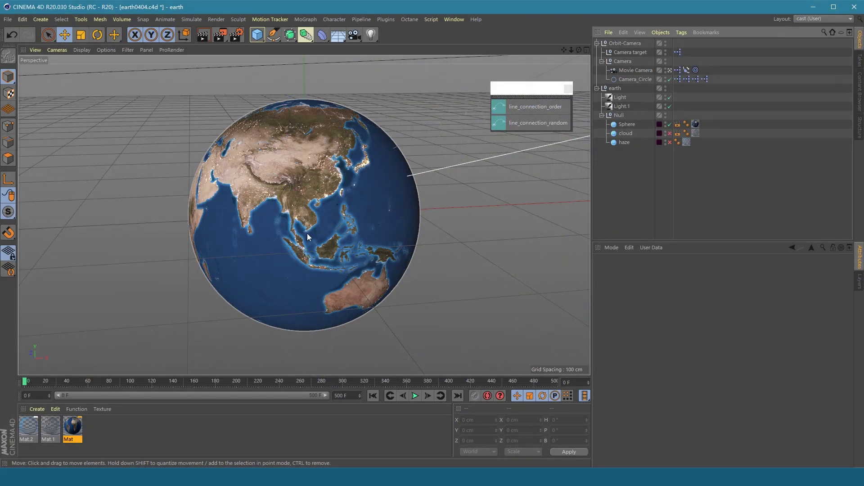
Render the current view of the earth in the viewport
click(203, 38)
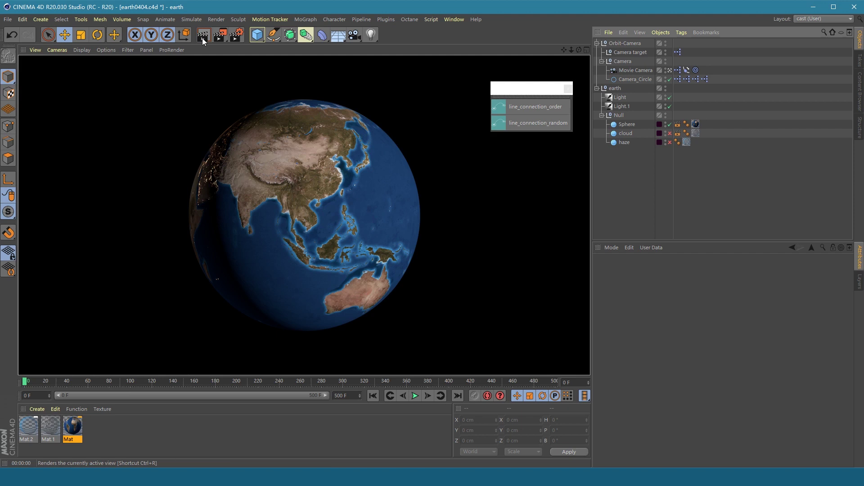
Add a Pyramid primitive to the scene and make it editable
click(257, 35)
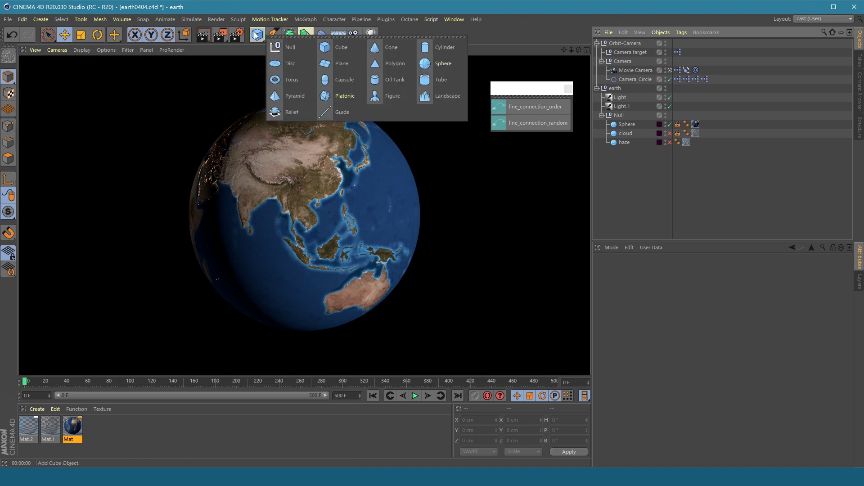
click(288, 99)
right_click(621, 41)
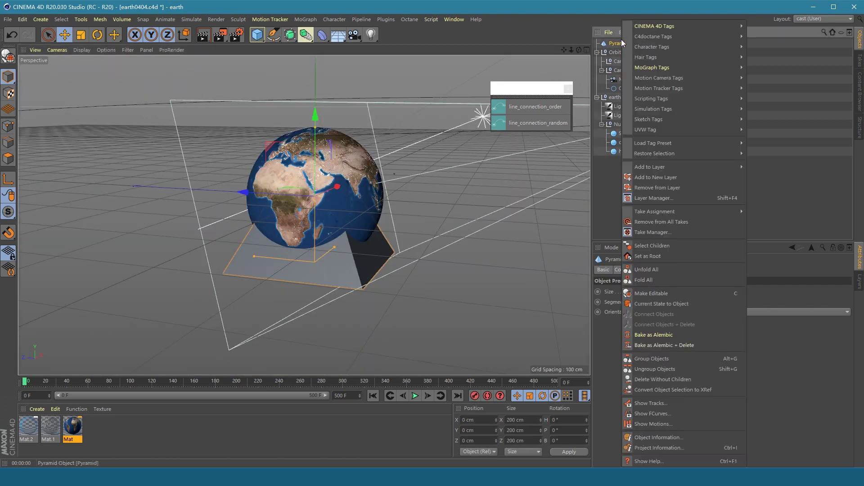
click(665, 296)
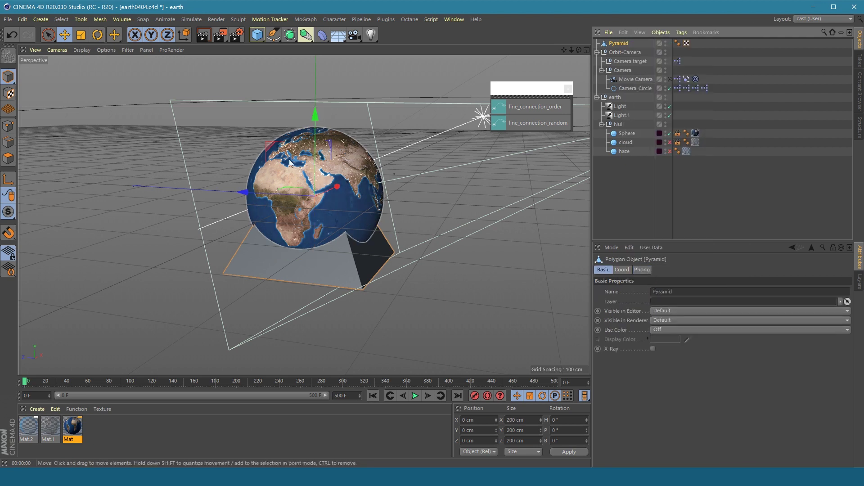
Move the pyramid's axis to its base with Axis Center and scale the pyramid down to about 17.2 cm
click(100, 20)
mouse_move(132, 114)
click(158, 114)
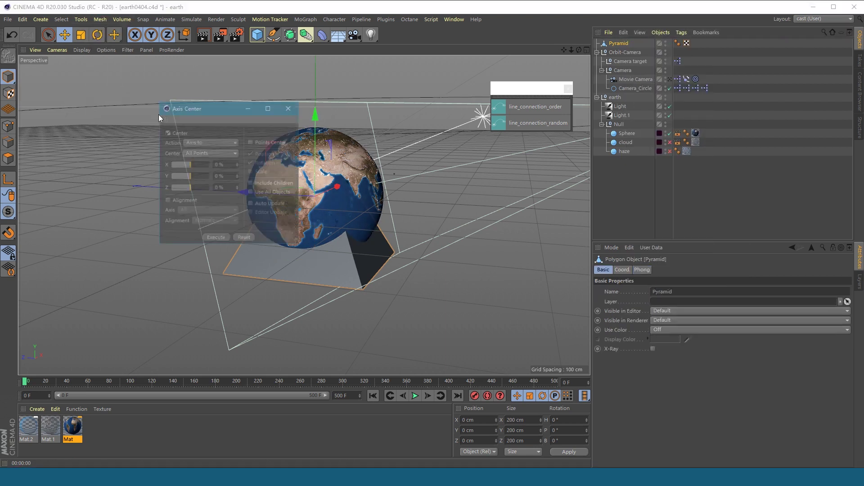
click(226, 239)
click(290, 107)
key(t)
drag(448, 185, 86, 236)
Add a MoGraph Cloner and place the pyramid inside it as its child
click(305, 19)
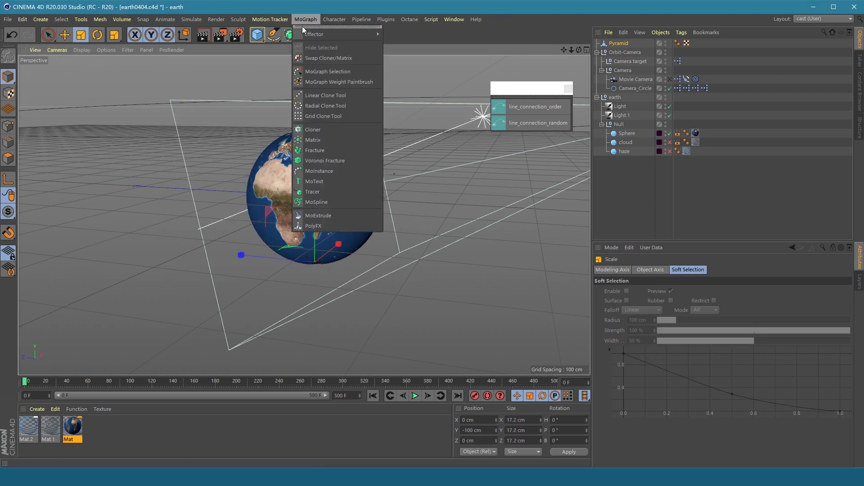
click(321, 129)
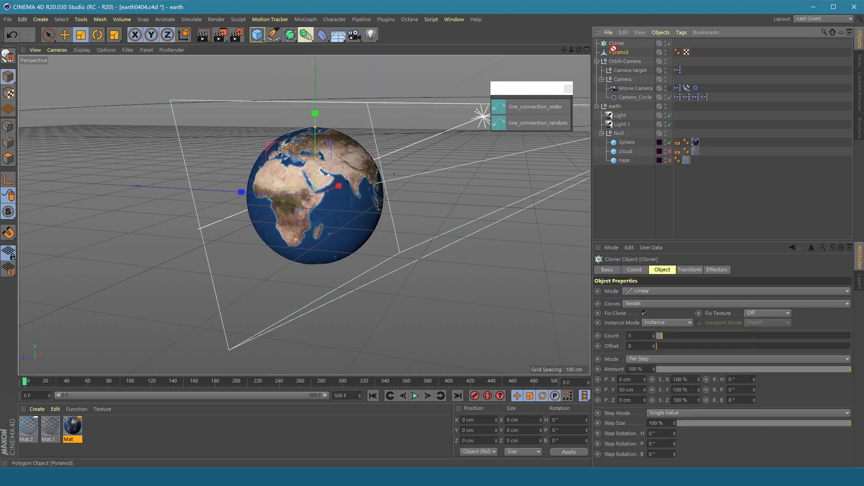
drag(616, 47, 616, 44)
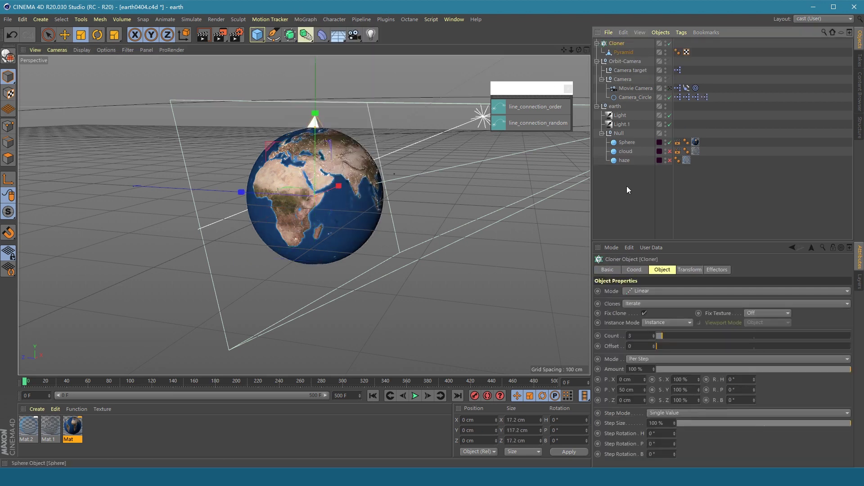
Set the Cloner to Object mode and use the earth's Sphere as the object to distribute clones on
click(643, 291)
click(644, 300)
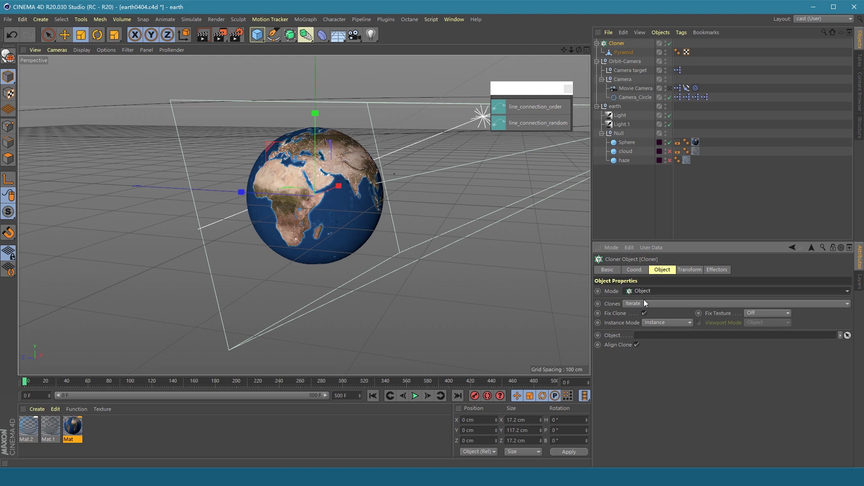
drag(625, 143, 642, 339)
key(e)
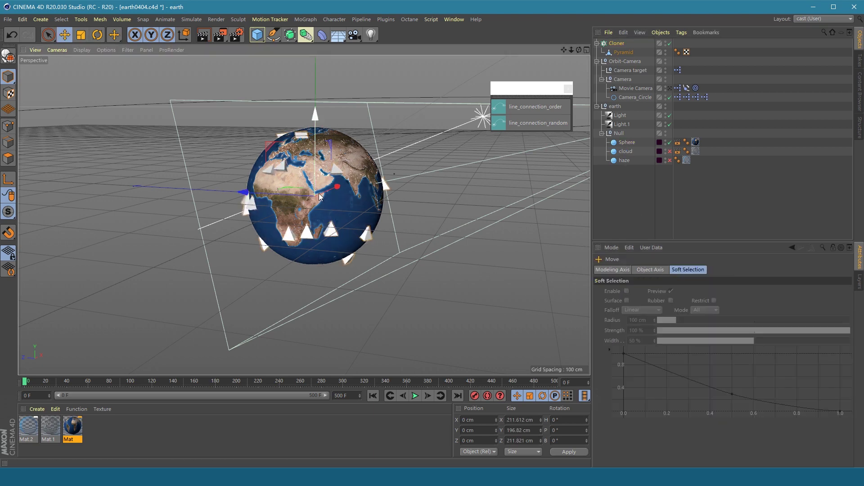
Scale the source pyramid into a slender spike about 3.8 cm wide and 10.8 cm high
scroll(382, 189, up, 3)
alt+right_drag(382, 189, 404, 190)
click(625, 53)
key(t)
drag(454, 216, 237, 247)
drag(321, 263, 322, 232)
drag(424, 222, 271, 253)
drag(322, 263, 321, 229)
drag(411, 225, 349, 232)
drag(321, 263, 323, 230)
drag(322, 263, 322, 277)
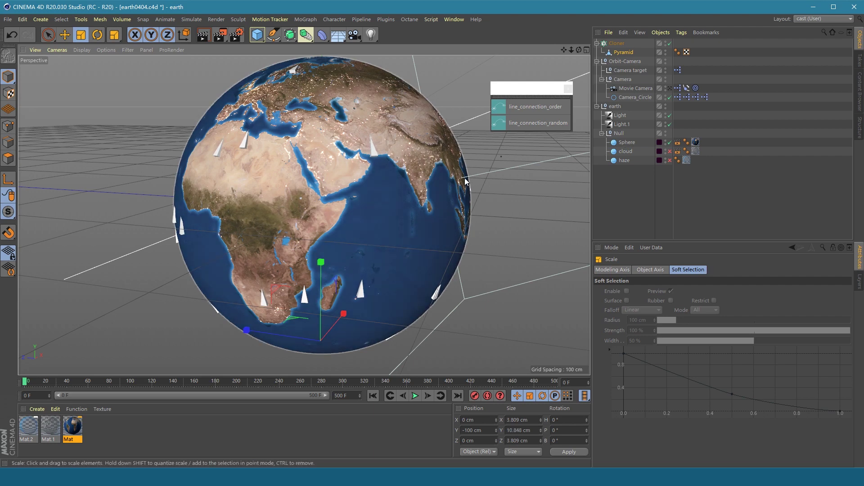
Set the Cloner's Up Vector to X+ and its pitch rotation to -90° to stand the pyramids upright on the globe
click(613, 44)
click(640, 357)
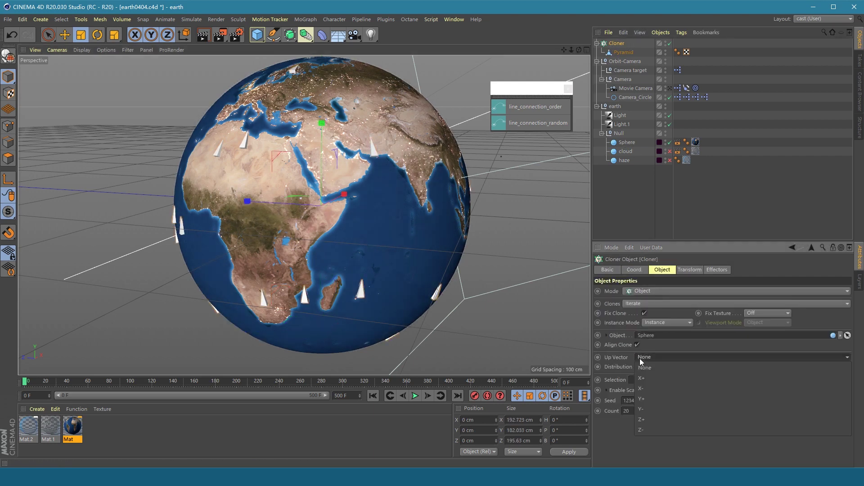
click(641, 367)
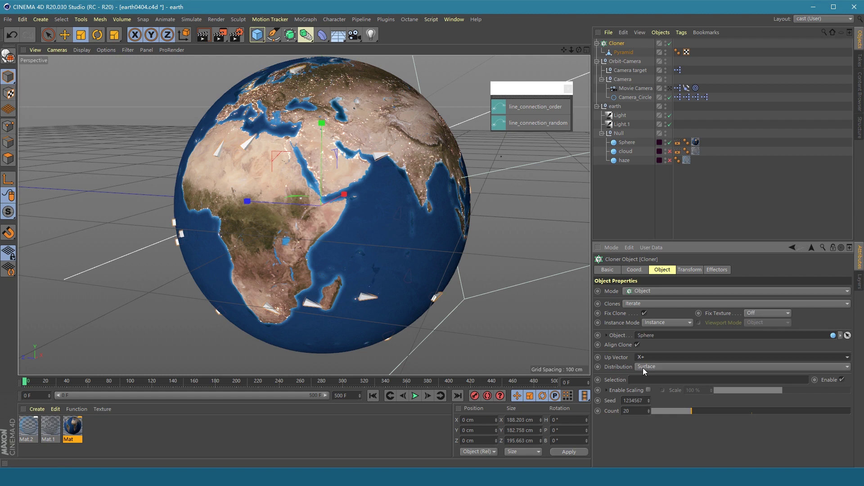
click(688, 271)
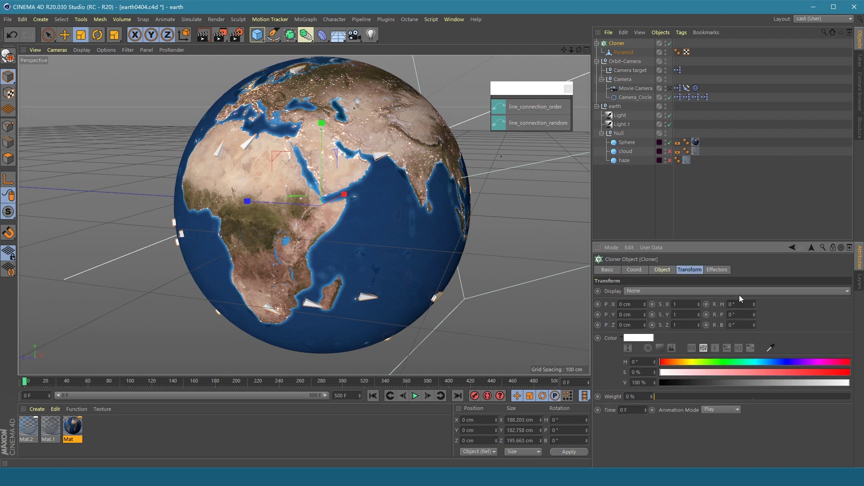
drag(755, 314, 723, 314)
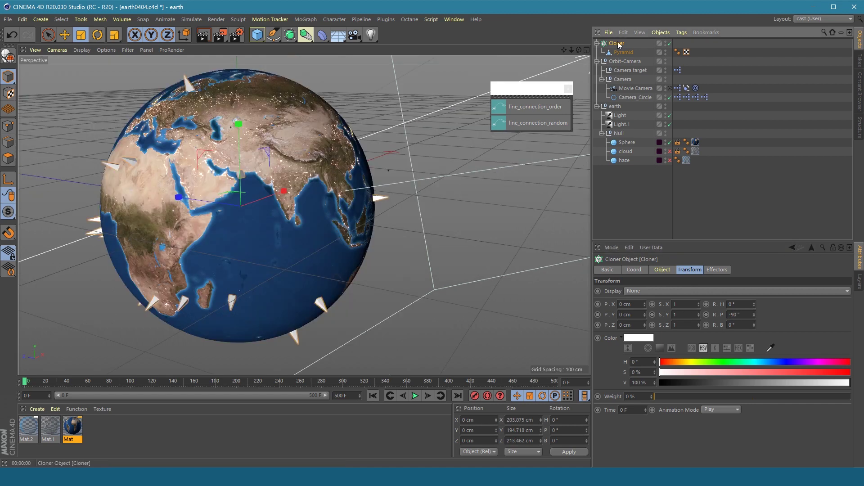
Make the Cloner editable, and collapse the Orbit-Camera and earth groups in the object hierarchy
right_click(619, 43)
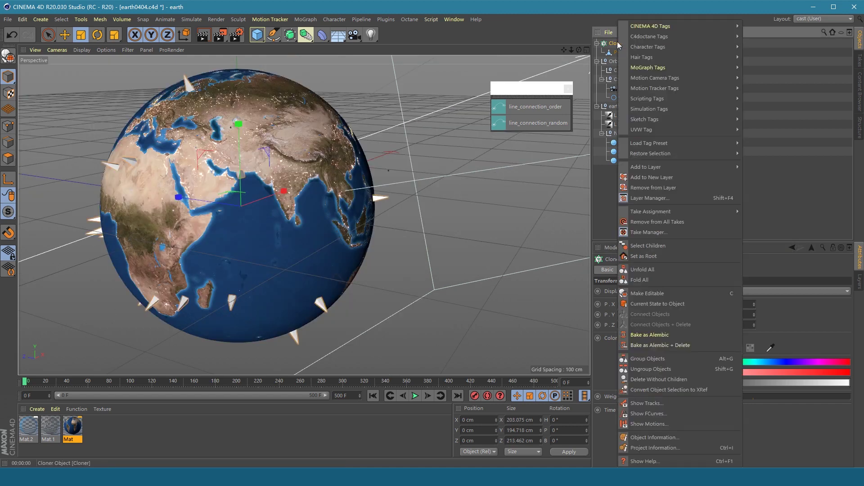
click(626, 293)
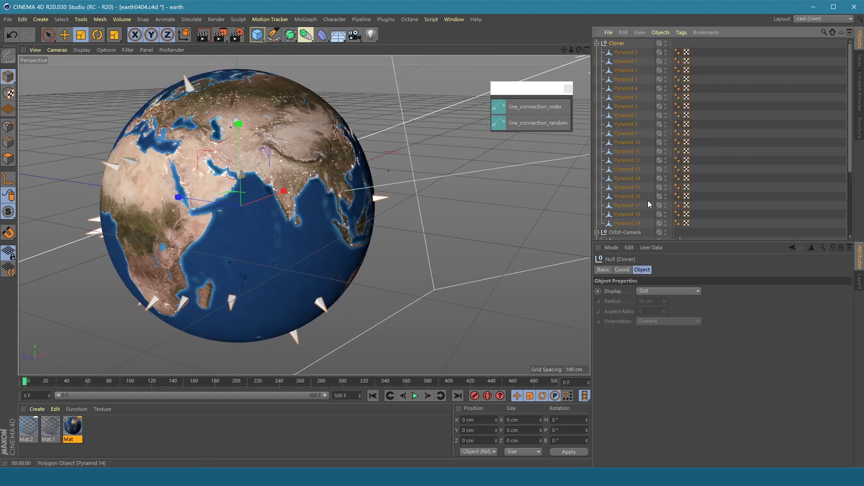
drag(652, 243, 653, 357)
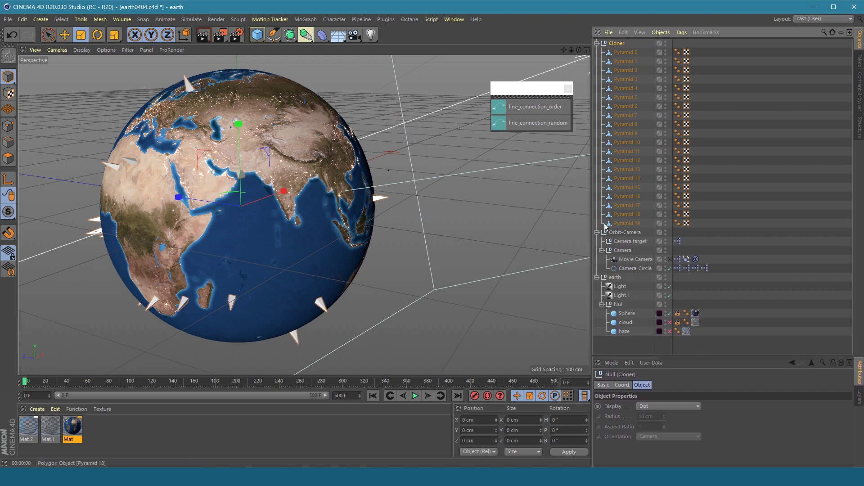
click(597, 232)
click(597, 241)
Add a Constraint tag to all the pyramids from Pyramid 0 to Pyramid 19
click(626, 52)
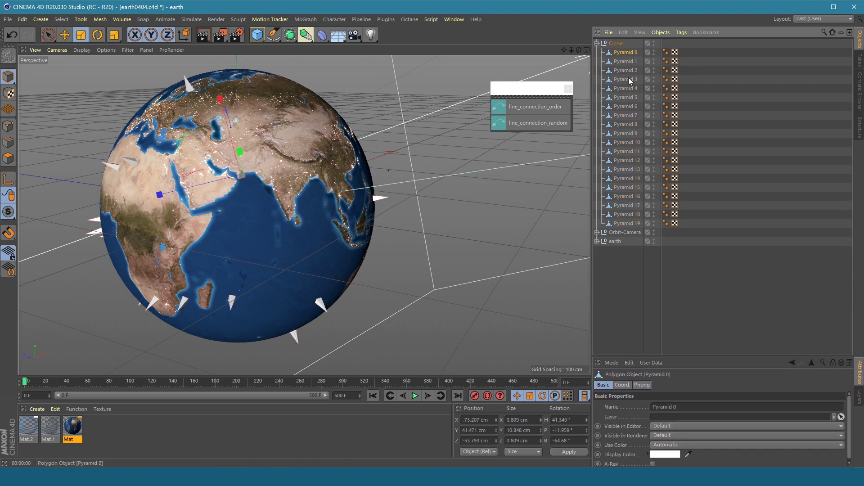
shift+click(631, 222)
right_click(623, 127)
mouse_move(666, 48)
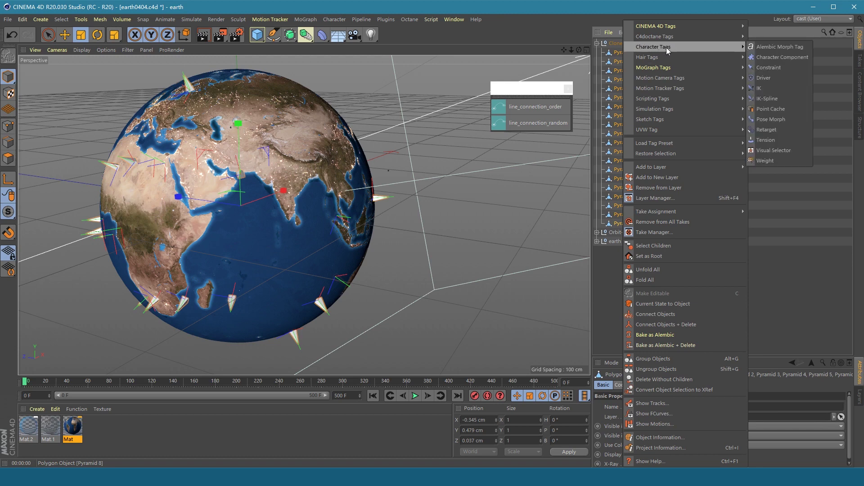
click(769, 68)
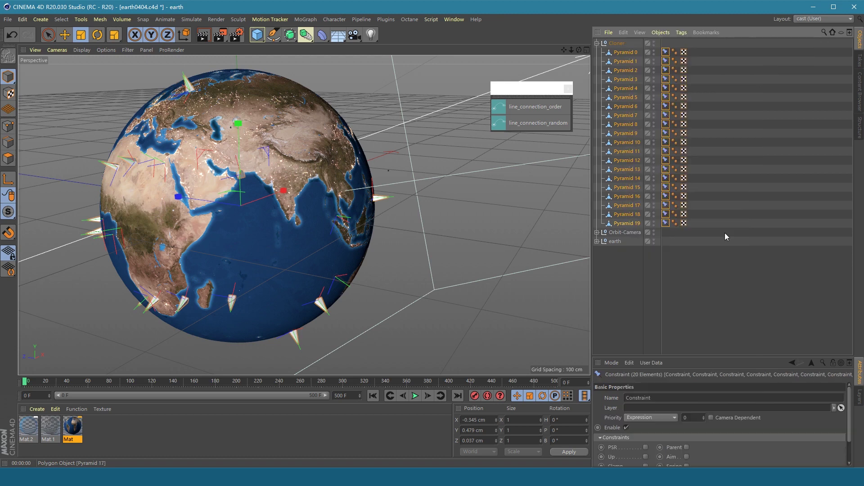
Enable the tags' Clamp constraint and set it to Surface with Use Normals on and As set to Constraint
drag(687, 356, 687, 231)
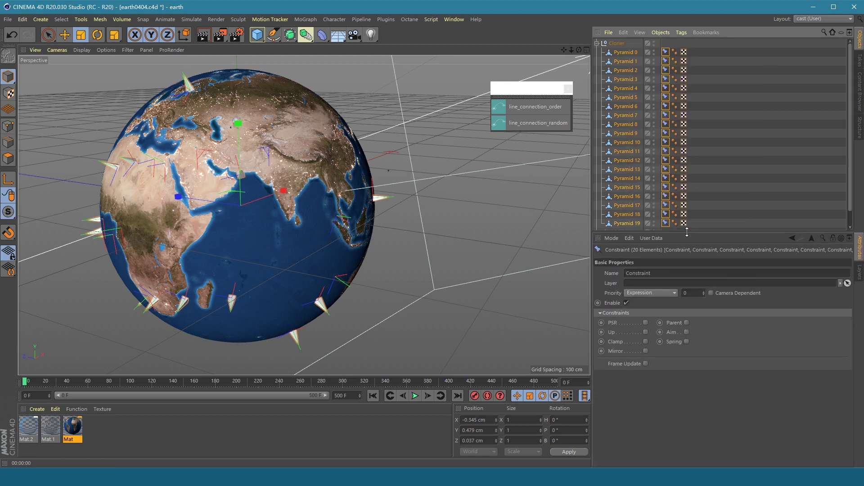
click(645, 341)
click(621, 260)
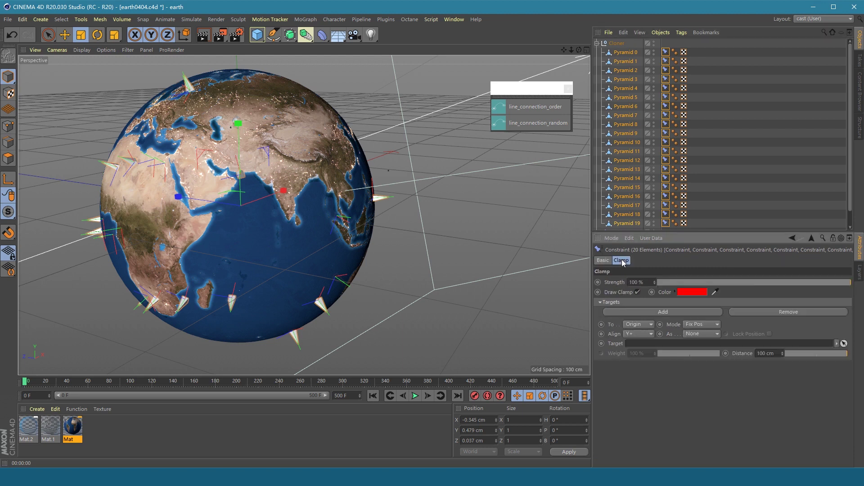
click(636, 326)
click(635, 376)
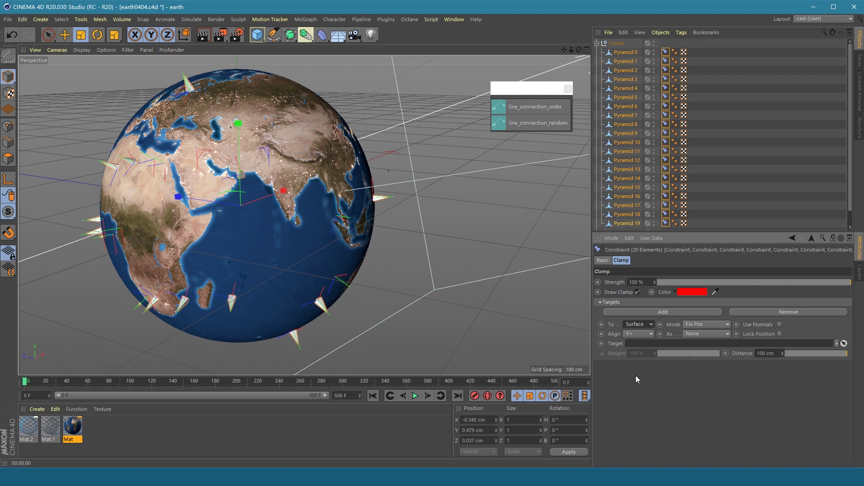
click(781, 325)
click(705, 339)
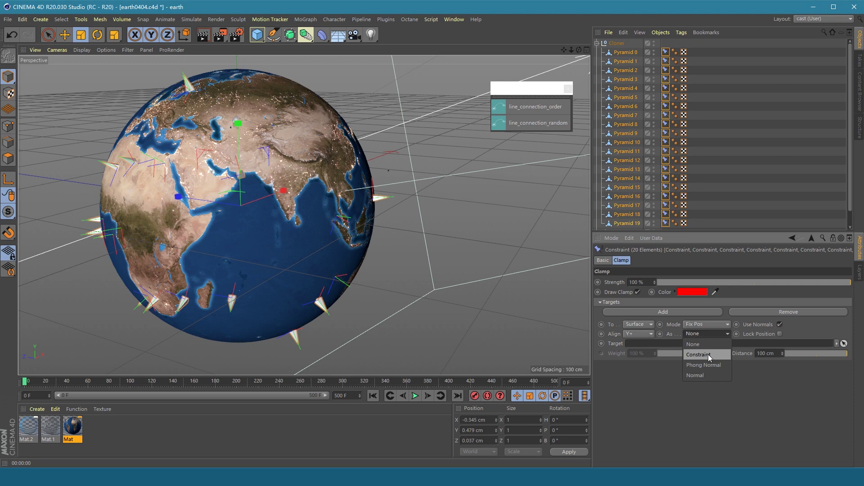
Assign the earth's Sphere as the clamp target and adjust the clamp distance to sit just above its surface
click(844, 344)
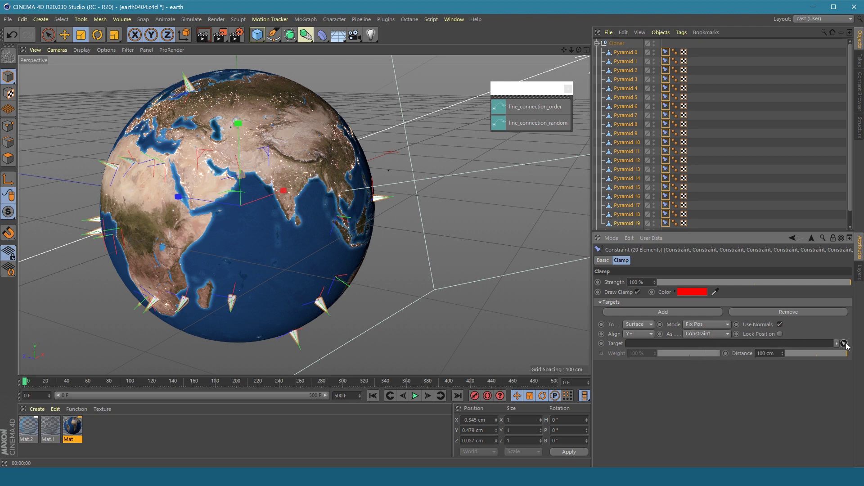
click(306, 263)
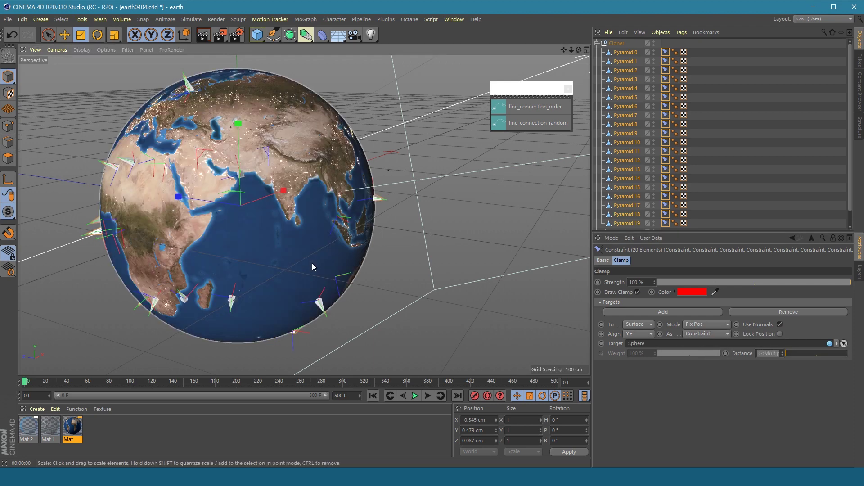
mouse_move(786, 354)
mouse_down()
mouse_move(811, 354)
mouse_move(785, 353)
mouse_up()
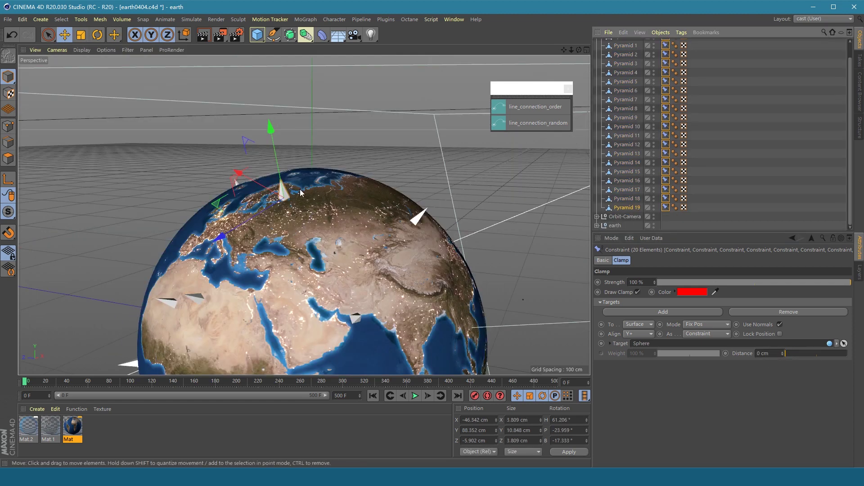
scroll(415, 202, up, 5)
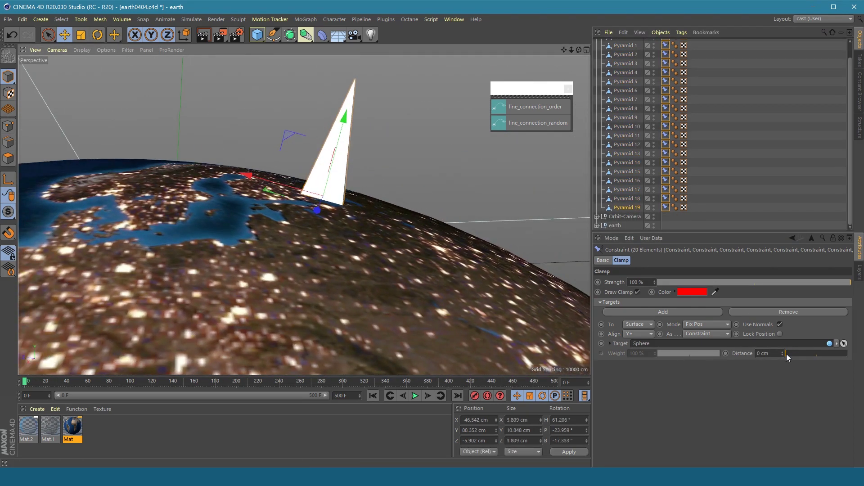
click(783, 352)
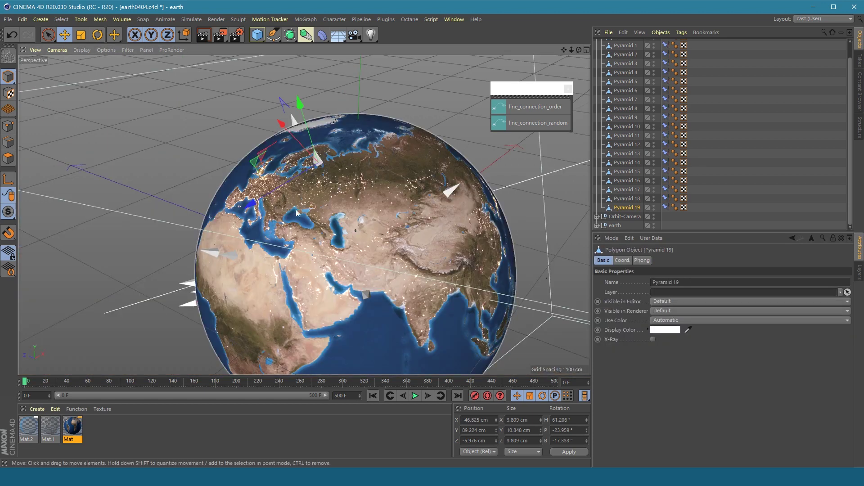
Slide the pyramids over Europe and East Asia along the globe, and place a copy of the latter over Central Asia
alt+drag(393, 288, 241, 220)
alt+drag(405, 210, 314, 205)
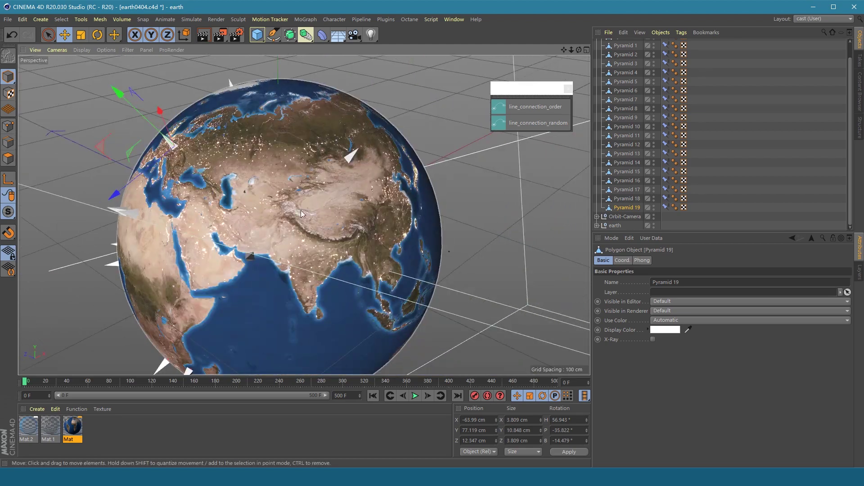
click(349, 156)
alt+drag(396, 212, 325, 211)
drag(293, 138, 309, 154)
alt+drag(288, 191, 320, 205)
ctrl+drag(299, 155, 239, 149)
Spread the pyramids around the Middle East, Africa and the Atlantic, duplicating one of them to fill a gap
click(232, 204)
drag(195, 174, 307, 175)
alt+drag(307, 175, 228, 181)
alt+drag(227, 181, 290, 206)
click(236, 210)
alt+drag(322, 176, 349, 188)
click(271, 169)
drag(272, 169, 227, 201)
alt+middle_drag(299, 158, 287, 157)
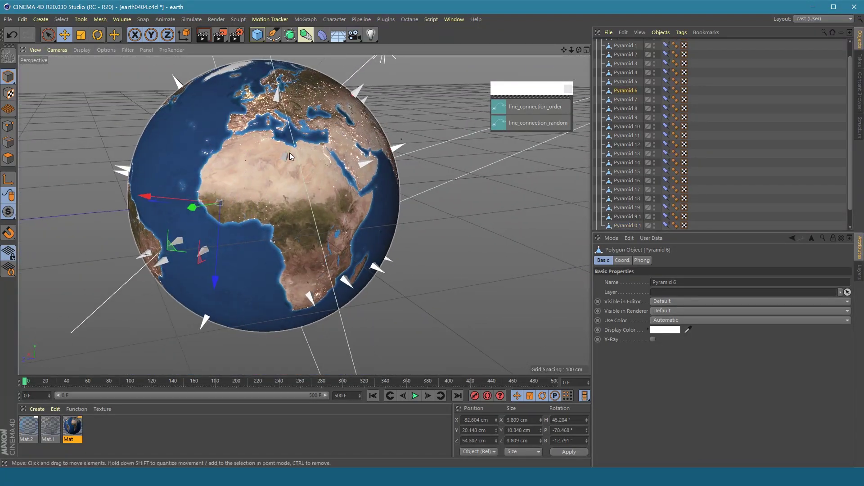
click(287, 158)
drag(287, 157, 307, 170)
alt+drag(331, 220, 291, 209)
Delete the surplus pyramids clustered around South America
click(291, 211)
alt+drag(294, 144, 328, 223)
click(290, 208)
key(Delete)
click(331, 231)
key(Delete)
alt+drag(275, 225, 333, 225)
Reposition the pyramid over northwestern South America along the globe's surface
click(267, 231)
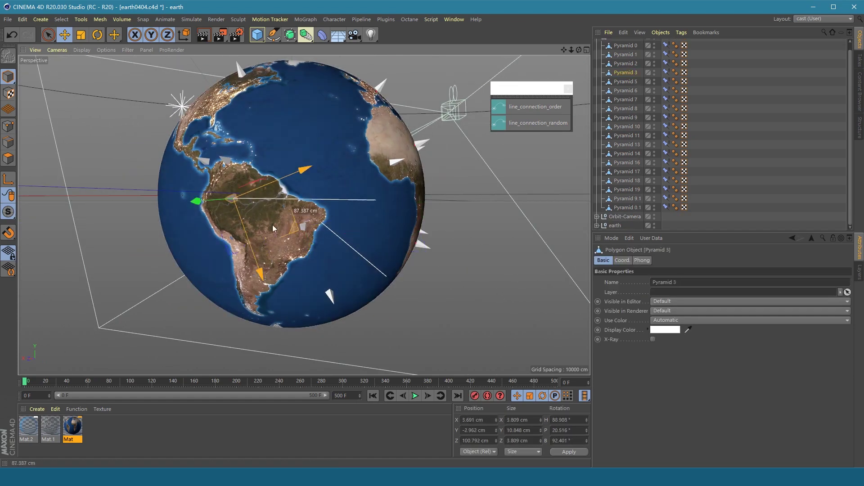
key(Delete)
alt+drag(270, 225, 369, 187)
click(348, 97)
alt+drag(348, 98, 554, 157)
Duplicate a pyramid into an empty area of the globe and tidy up the pyramids around it
click(315, 186)
alt+drag(316, 187, 337, 163)
ctrl+drag(337, 163, 417, 270)
alt+drag(417, 271, 360, 216)
click(347, 285)
key(Delete)
click(456, 228)
alt+drag(455, 228, 289, 221)
Duplicate two more pyramids into sparsely covered areas on other sides of the globe
alt+drag(423, 203, 351, 194)
click(352, 189)
alt+drag(340, 229, 284, 225)
ctrl+drag(399, 227, 473, 211)
alt+drag(252, 198, 360, 184)
click(229, 230)
ctrl+drag(204, 276, 279, 236)
Copy the pyramid near the globe's northern edge into a nearby gap, and deselect all pyramids
alt+drag(432, 202, 347, 198)
alt+drag(189, 211, 273, 219)
click(440, 115)
ctrl+drag(441, 114, 365, 124)
alt+drag(365, 234, 446, 177)
drag(720, 232, 720, 363)
alt+drag(364, 168, 412, 184)
click(455, 192)
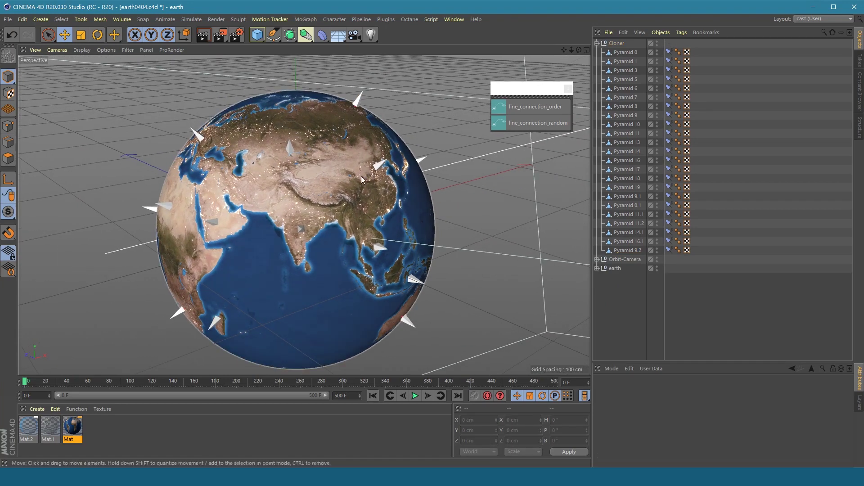
Select the East Asian, Central Asian and European pyramids in sequence and connect them with line_connection_order
click(377, 165)
alt+drag(339, 158, 263, 190)
shift+click(295, 154)
shift+click(175, 136)
alt+drag(174, 136, 128, 190)
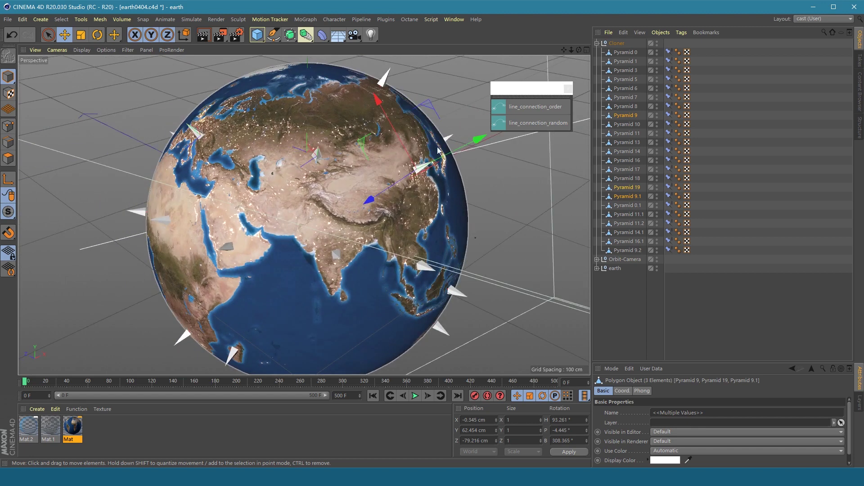
click(542, 109)
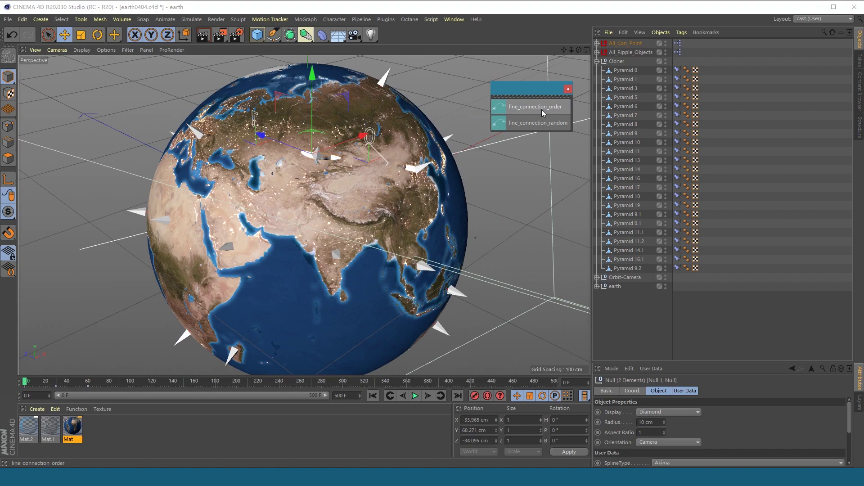
Play the animation to preview the connection lines and ripples growing between the three pyramids
alt+drag(405, 189, 369, 225)
click(415, 395)
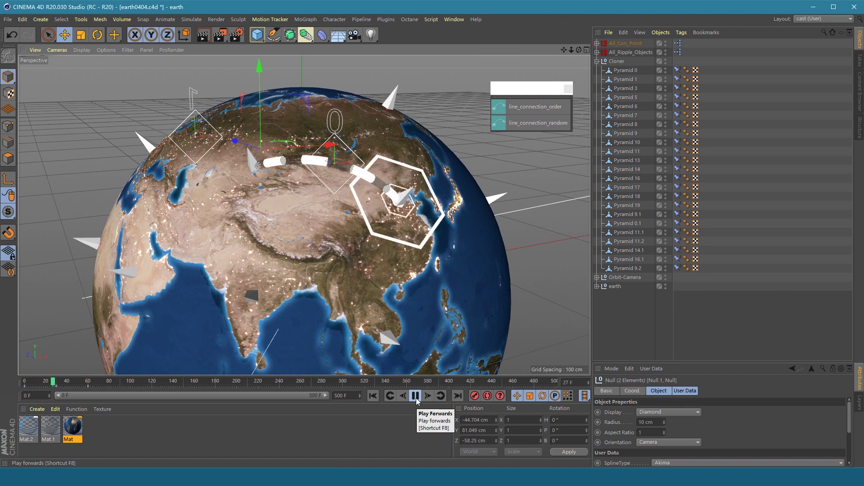
click(415, 395)
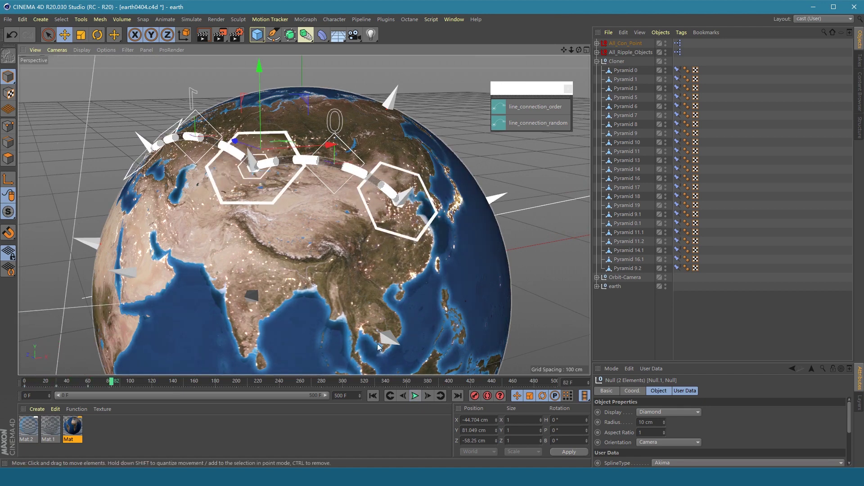
alt+drag(359, 307, 382, 204)
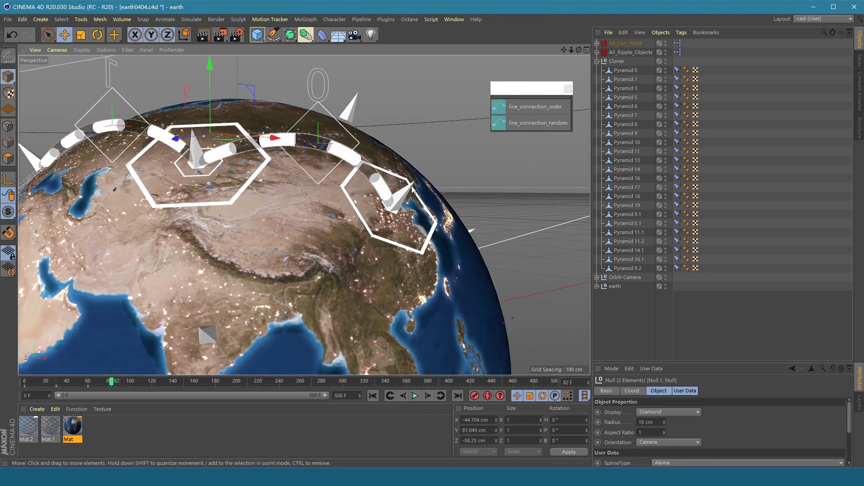
Set All_Ripple_Objects' Ripple_radius to 6 and Ripple_thickness to 0.5
click(629, 54)
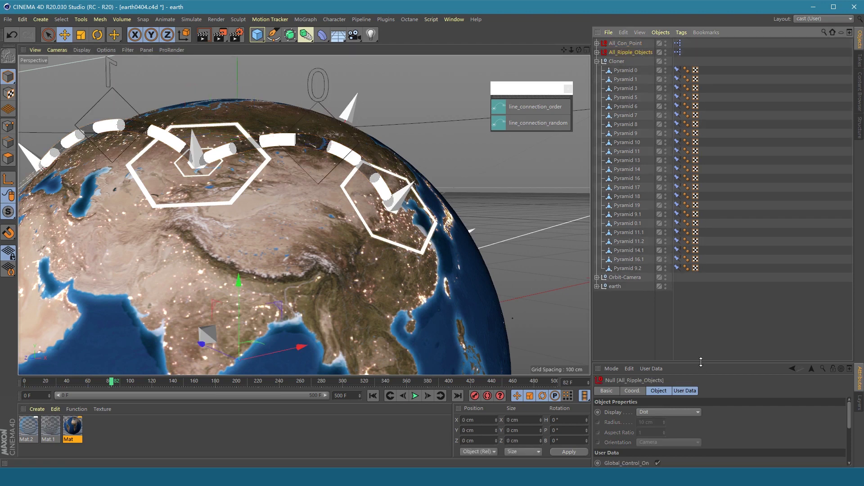
drag(701, 361, 692, 167)
click(690, 188)
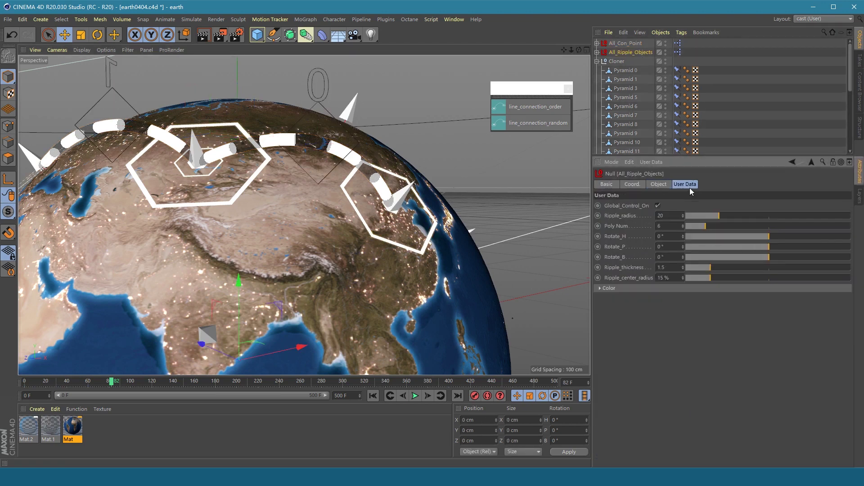
drag(717, 217, 696, 215)
scroll(242, 171, up, 8)
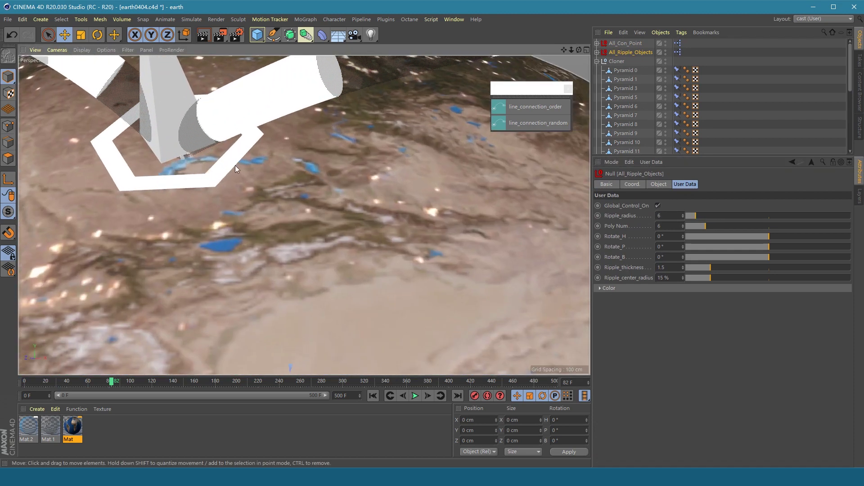
scroll(237, 170, down, 1)
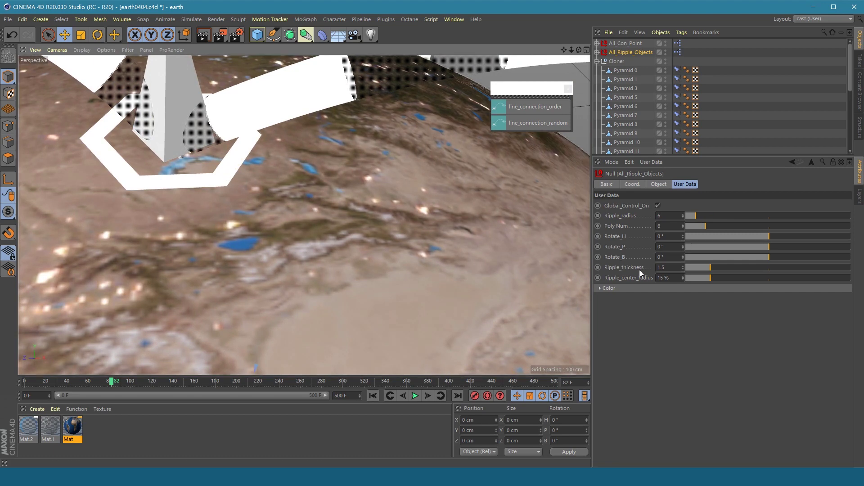
drag(709, 269, 694, 269)
scroll(239, 202, down, 10)
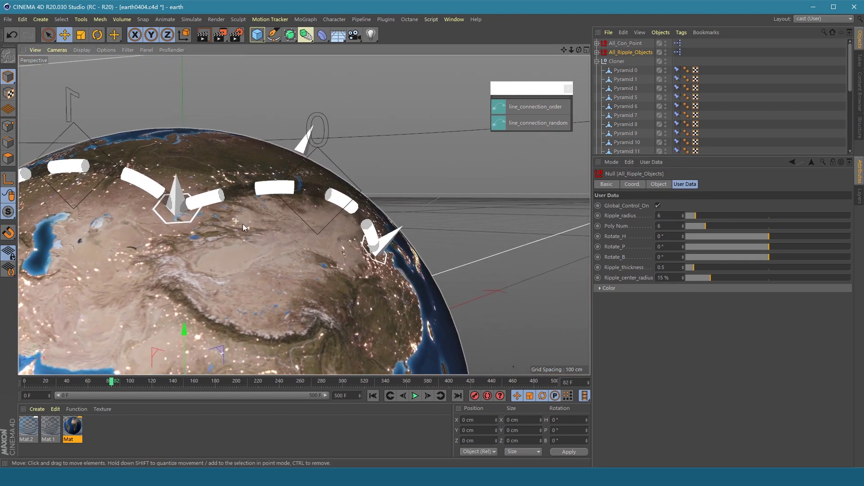
scroll(325, 228, down, 5)
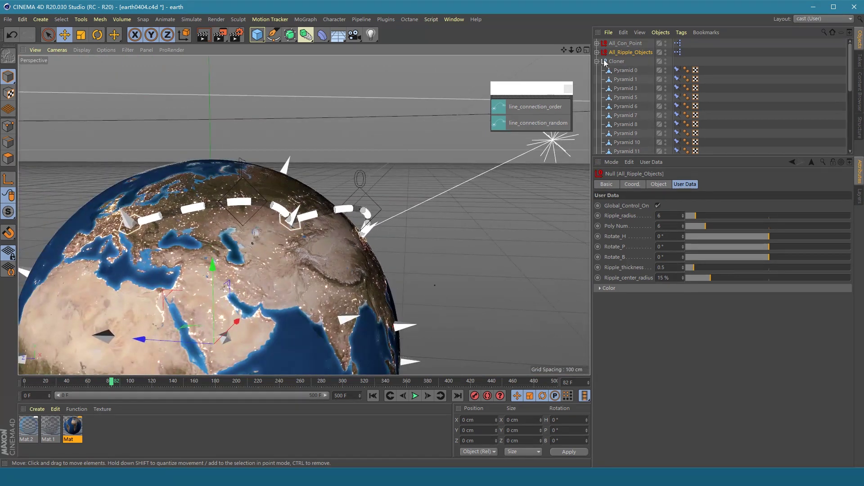
Reduce the Sweep_Radius in All_Con_Point's Sweep_control to make the connection lines thinner
click(626, 45)
click(646, 215)
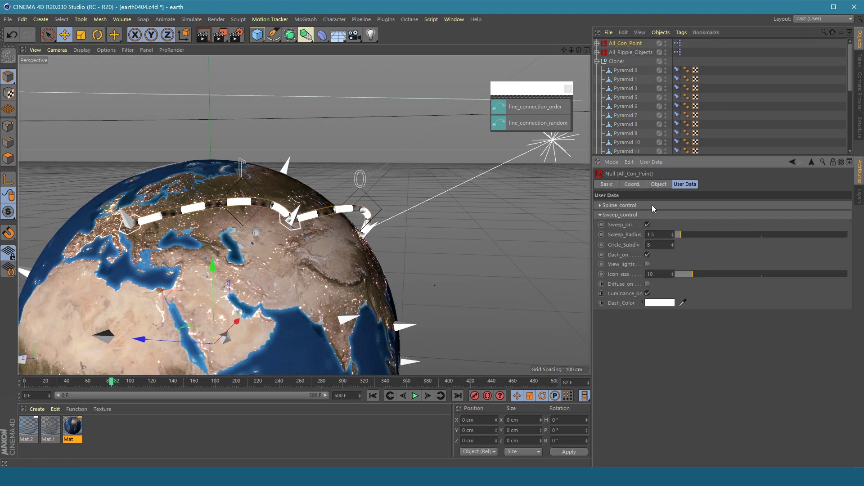
drag(673, 235, 673, 256)
alt+right_drag(472, 231, 427, 232)
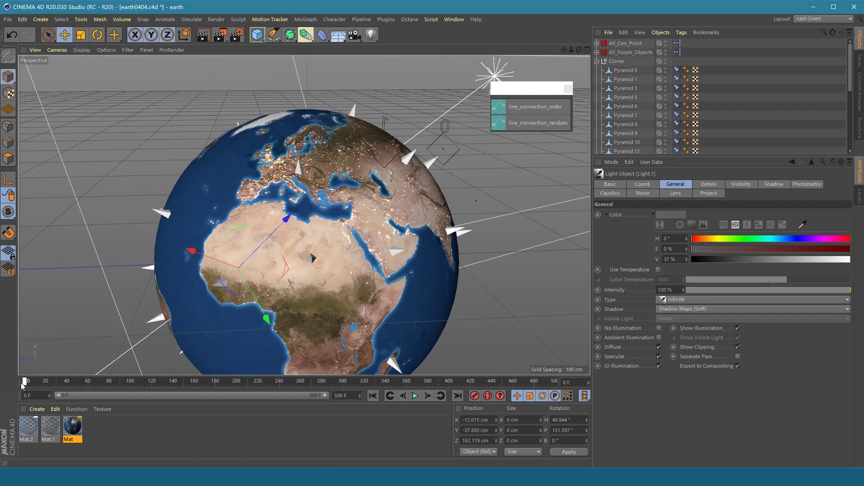
At frame 60, connect the pyramids over Europe, the mid-Atlantic and Central America in order
drag(24, 385, 88, 382)
alt+drag(303, 211, 247, 243)
click(356, 156)
shift+click(300, 211)
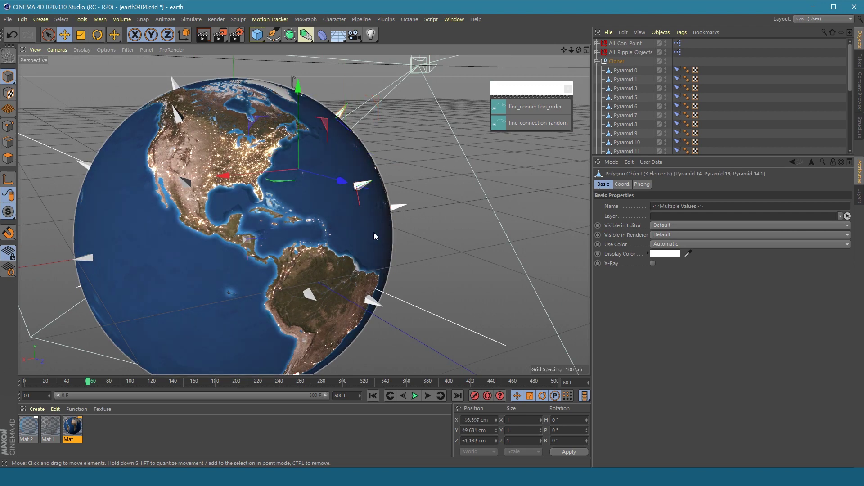
click(540, 110)
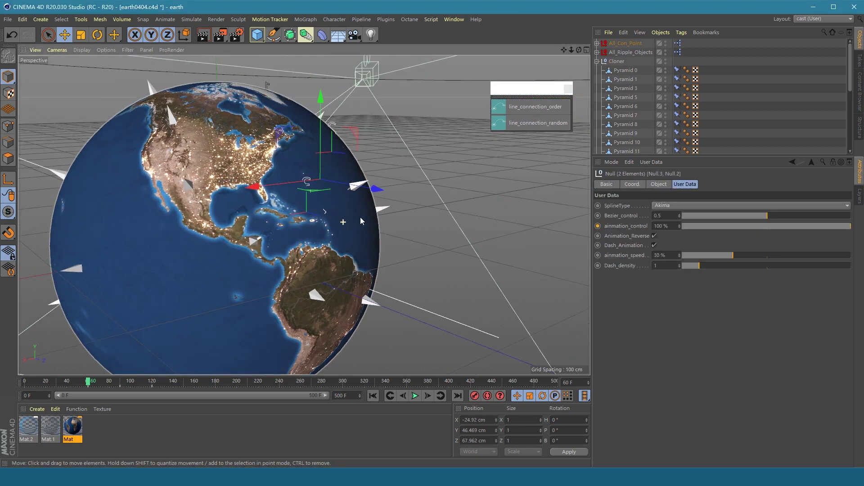
alt+drag(364, 215, 377, 197)
At frame 0, connect four pyramids in order from East Asia across the North Pacific to North America
drag(366, 246, 385, 238)
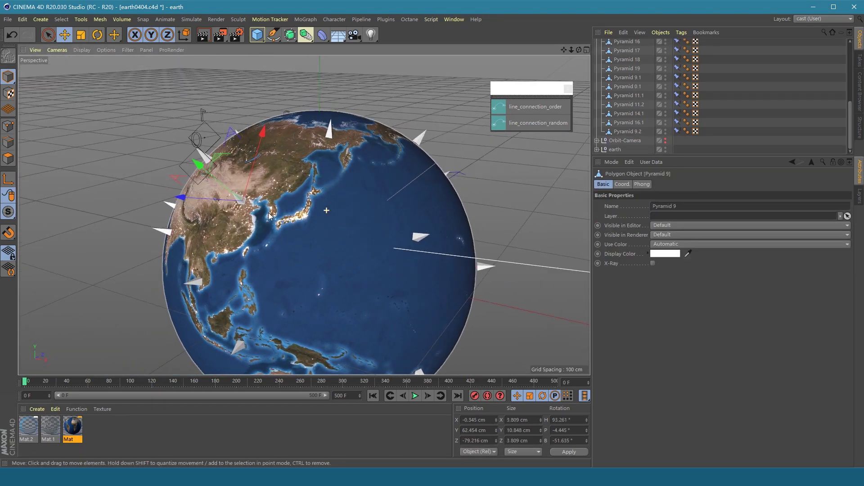
alt+drag(270, 212, 276, 261)
shift+click(288, 168)
alt+drag(337, 191, 342, 198)
shift+click(361, 185)
alt+drag(372, 231, 331, 226)
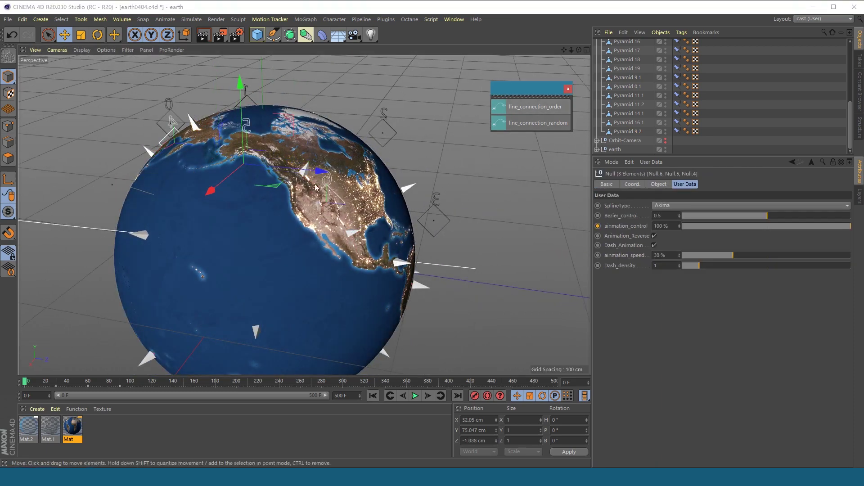
Examine the connection lines over the North Pacific and North America from several sides
alt+drag(388, 153, 290, 131)
click(288, 135)
alt+drag(317, 179, 288, 194)
alt+drag(298, 198, 390, 254)
drag(369, 243, 345, 228)
alt+drag(345, 229, 347, 145)
click(417, 229)
alt+drag(416, 229, 383, 212)
drag(383, 212, 207, 238)
scroll(280, 247, down, 5)
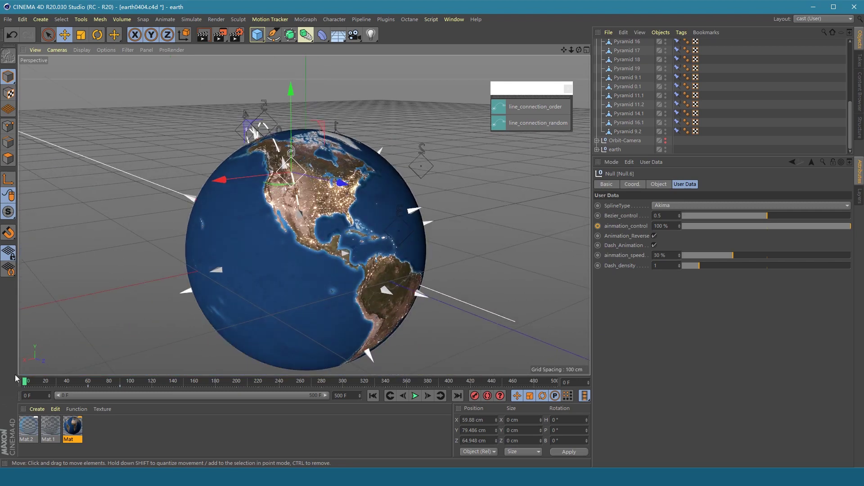
At frame 0, connect four pyramids in order from East Asia through Southeast Asia and Indonesia to Australia
alt+drag(252, 294, 385, 172)
key(shift+f)
click(371, 137)
shift+click(332, 185)
shift+click(376, 230)
shift+click(387, 283)
alt+drag(387, 283, 285, 258)
click(542, 107)
Examine the new line chain up close and play the animation to check its timing
alt+drag(396, 202, 412, 228)
scroll(411, 227, up, 3)
click(330, 297)
alt+drag(330, 297, 284, 203)
click(298, 206)
click(285, 203)
drag(282, 267, 282, 275)
scroll(310, 236, down, 3)
click(412, 397)
alt+drag(342, 234, 405, 207)
At frame 30, connect the pyramids from Central Asia through Arabia to West Africa in order
drag(63, 383, 56, 382)
alt+drag(347, 234, 356, 237)
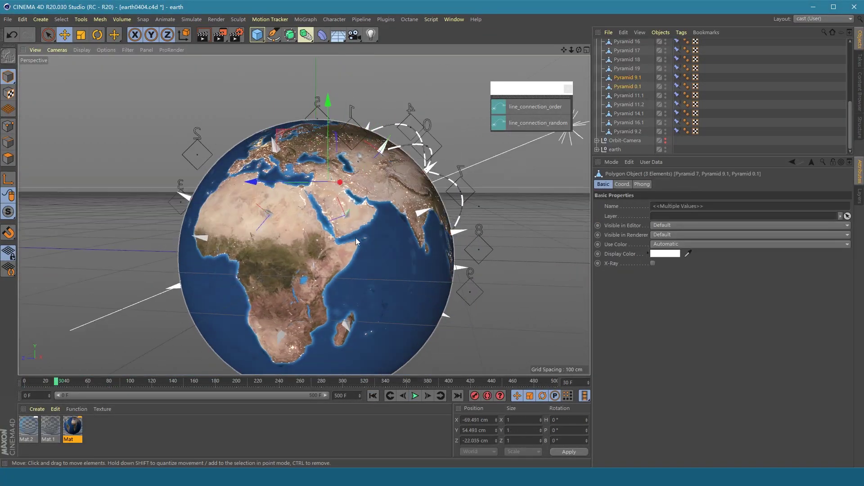
alt+drag(355, 242, 306, 254)
click(321, 240)
alt+drag(306, 254, 368, 235)
alt+right_drag(368, 236, 7, 389)
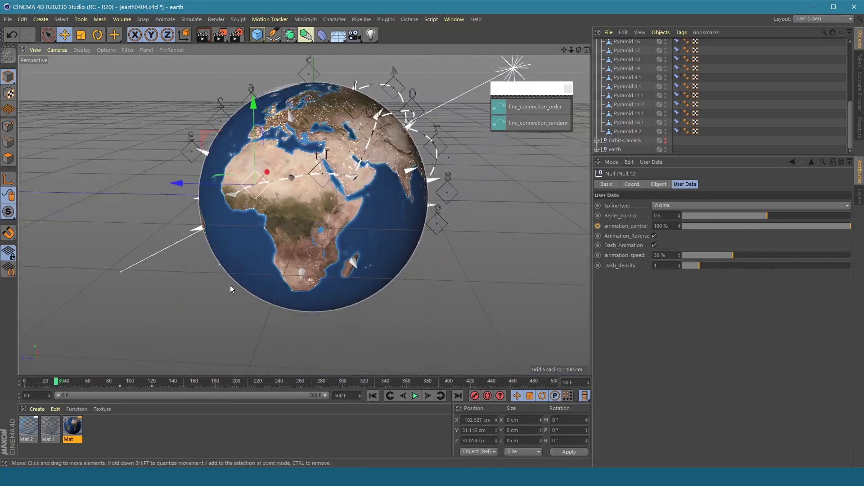
At frame 60, connect the Arabian pyramid to the one over southern Africa with an ordered line
drag(123, 381, 88, 381)
click(389, 136)
alt+drag(322, 236, 305, 220)
click(535, 107)
drag(417, 212, 316, 220)
alt+drag(315, 219, 373, 234)
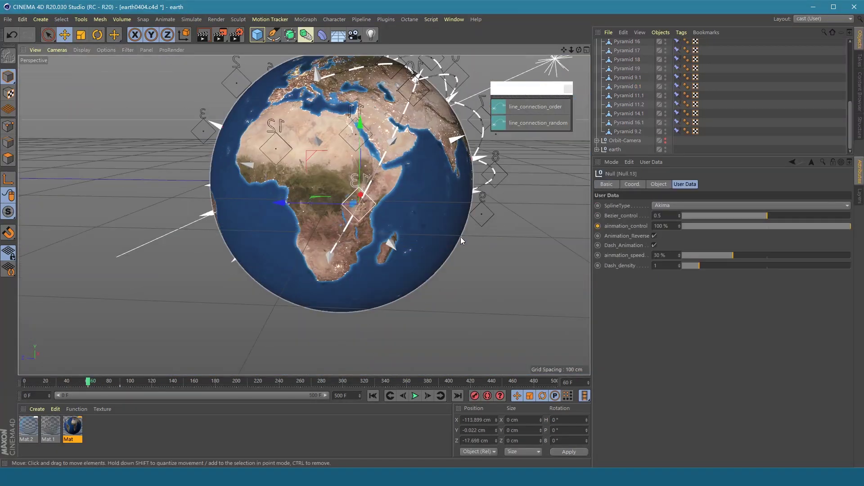
scroll(152, 309, up, 2)
Preview the timeline, return to frame 60, and connect the Madagascar and Arabian pyramids with an ordered line
drag(88, 381, 164, 379)
alt+drag(180, 342, 207, 335)
drag(164, 380, 89, 381)
click(395, 250)
shift+click(395, 144)
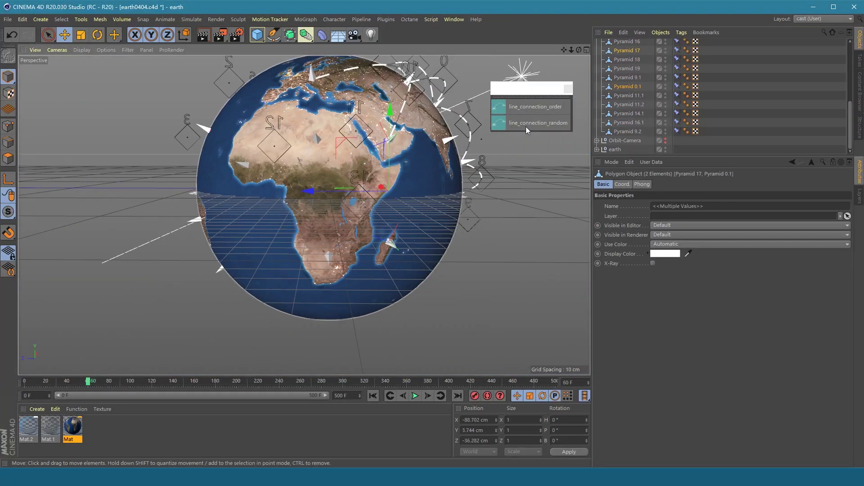
click(533, 108)
alt+drag(500, 194, 484, 227)
drag(484, 227, 493, 225)
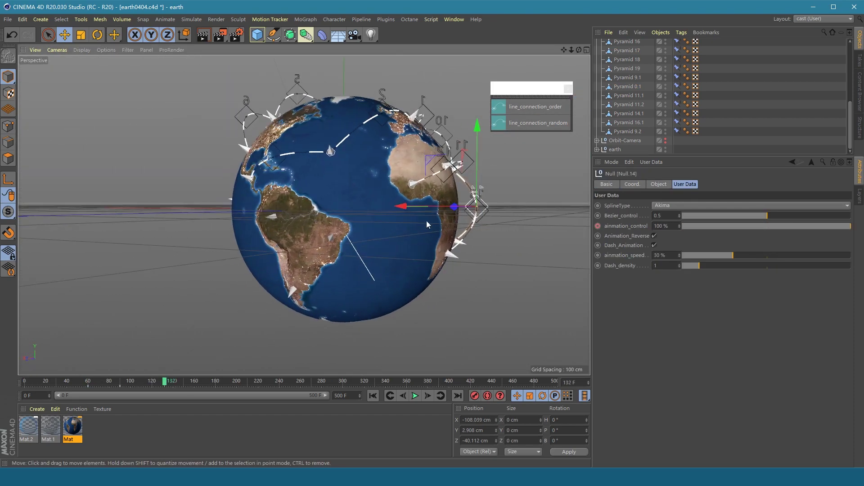
Connect the West African pyramid to the one over eastern Brazil with an ordered line
drag(154, 387, 152, 387)
click(397, 197)
shift+click(334, 251)
alt+drag(397, 197, 402, 235)
click(535, 106)
Move along the timeline and examine the connections around South America
ctrl+click(376, 196)
mouse_move(361, 211)
alt+mouse_down()
mouse_move(398, 269)
mouse_move(326, 108)
mouse_move(369, 211)
alt+mouse_up()
click(372, 215)
alt+drag(303, 215, 342, 252)
drag(151, 382, 135, 380)
drag(205, 373, 216, 373)
click(315, 229)
alt+drag(270, 239, 317, 198)
click(316, 188)
Connect the southern South American pyramid with the one over eastern Brazil and preview the line's growth
alt+drag(317, 252, 306, 291)
key(ctrl+f)
click(273, 273)
shift+click(342, 199)
click(534, 107)
alt+drag(504, 211, 388, 240)
drag(184, 382, 242, 381)
alt+drag(262, 177, 355, 228)
alt+drag(285, 200, 427, 214)
At frame 0, connect the East Asian pyramid to the northern mid-Pacific one with an ordered line
drag(67, 382, 10, 387)
click(154, 136)
alt+drag(238, 193, 185, 193)
shift+click(347, 170)
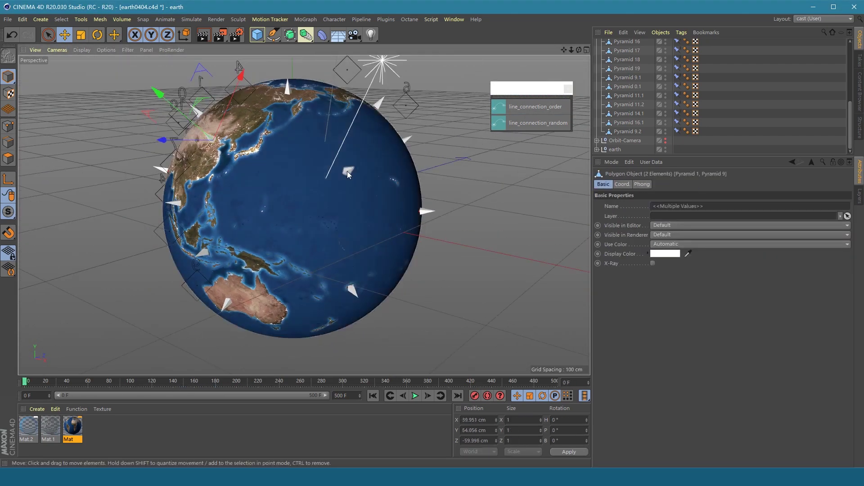
click(535, 107)
alt+drag(433, 189, 342, 198)
drag(388, 214, 370, 200)
alt+drag(369, 200, 423, 212)
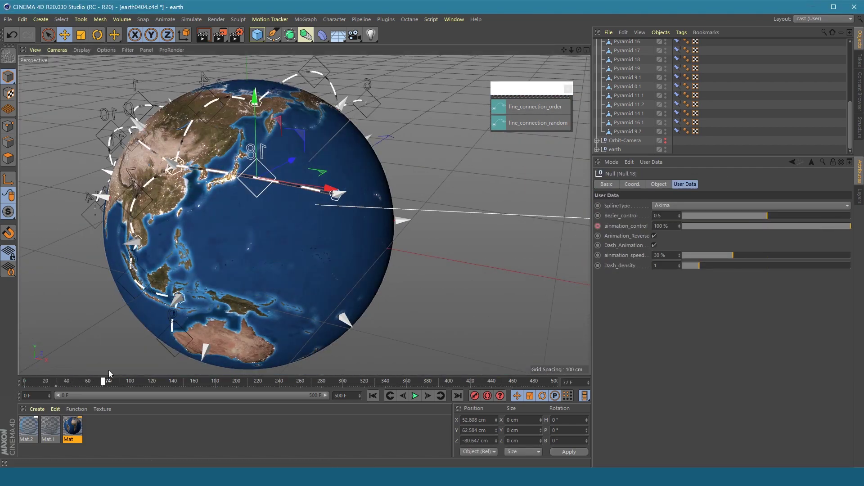
At frame 30, connect the northern mid-Pacific pyramid to the next one farther east and preview the line's growth
drag(113, 372, 121, 383)
drag(60, 387, 58, 387)
click(276, 185)
alt+drag(315, 202, 288, 202)
shift+click(355, 222)
alt+drag(405, 207, 351, 212)
click(528, 108)
alt+drag(324, 243, 446, 205)
drag(56, 383, 104, 384)
alt+drag(305, 284, 235, 297)
drag(104, 382, 193, 382)
alt+drag(354, 244, 406, 233)
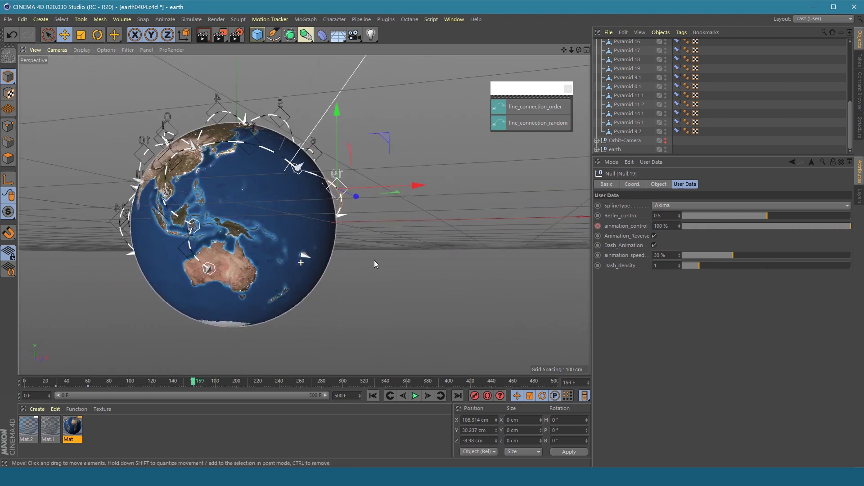
At frame 60, connect the pyramids from Indonesia through the South Pacific to the eastern Pacific in order
click(123, 381)
drag(88, 381, 89, 381)
scroll(202, 223, up, 4)
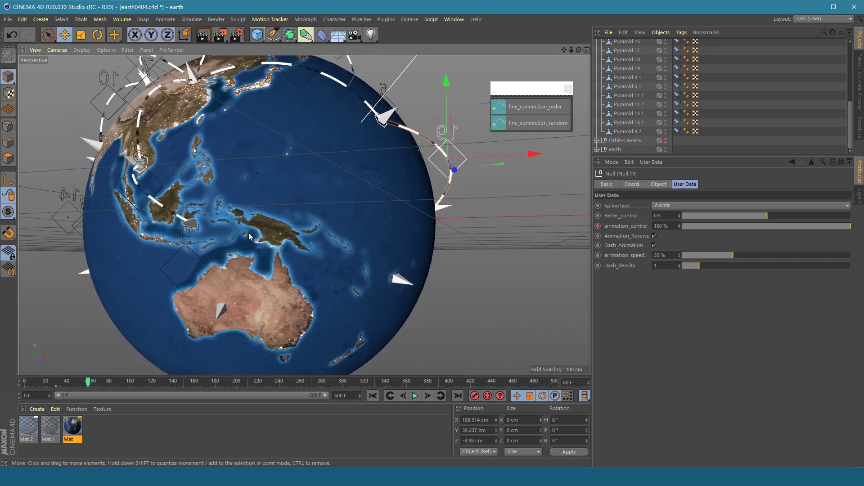
click(193, 223)
alt+drag(356, 238, 300, 251)
shift+click(312, 282)
alt+drag(313, 283, 247, 285)
shift+click(440, 208)
click(535, 107)
alt+drag(387, 235, 374, 252)
Move through the timeline and check how the Pacific connection lines grow around the globe
click(386, 216)
scroll(427, 241, down, 4)
alt+drag(426, 242, 382, 256)
drag(89, 382, 125, 382)
alt+drag(234, 324, 266, 329)
click(294, 226)
alt+drag(295, 202, 216, 216)
drag(33, 382, 47, 385)
alt+drag(338, 264, 189, 202)
drag(89, 382, 100, 386)
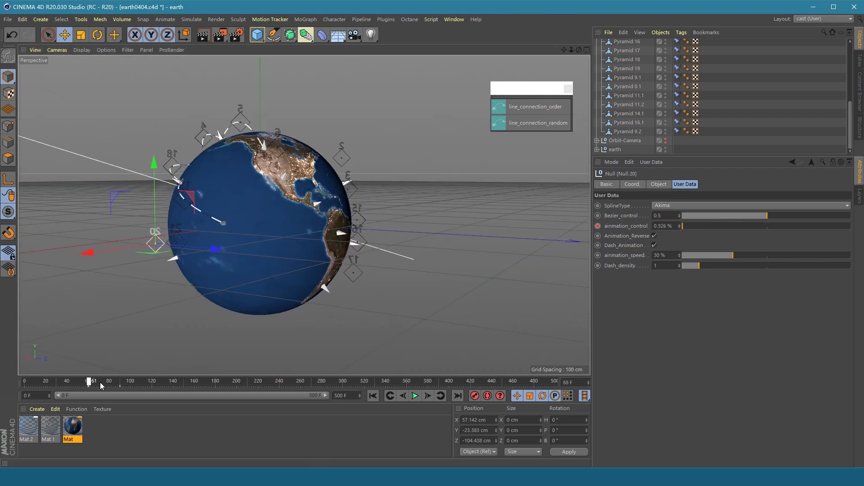
Connect the eastern Pacific pyramid to the one over Central America with an ordered line
click(223, 222)
shift+click(317, 204)
click(535, 107)
alt+drag(396, 189, 248, 315)
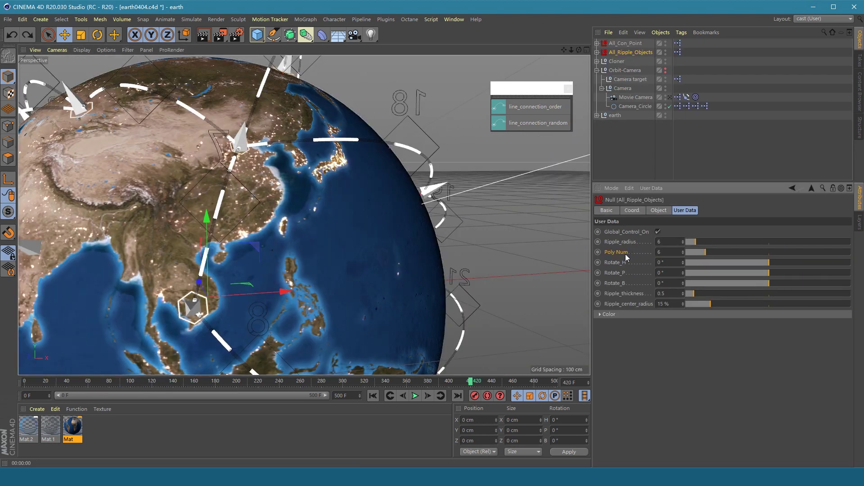
Set All_Ripple_Objects' Poly Num to 30 to round the ripples, and check them around the globe
alt+middle_drag(281, 278, 367, 229)
scroll(296, 273, up, 2)
alt+drag(297, 272, 345, 236)
alt+drag(257, 262, 385, 293)
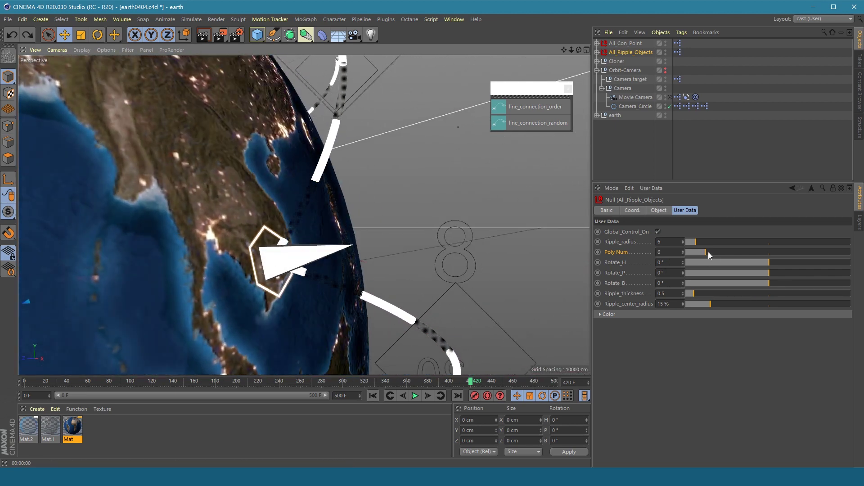
drag(706, 252, 711, 252)
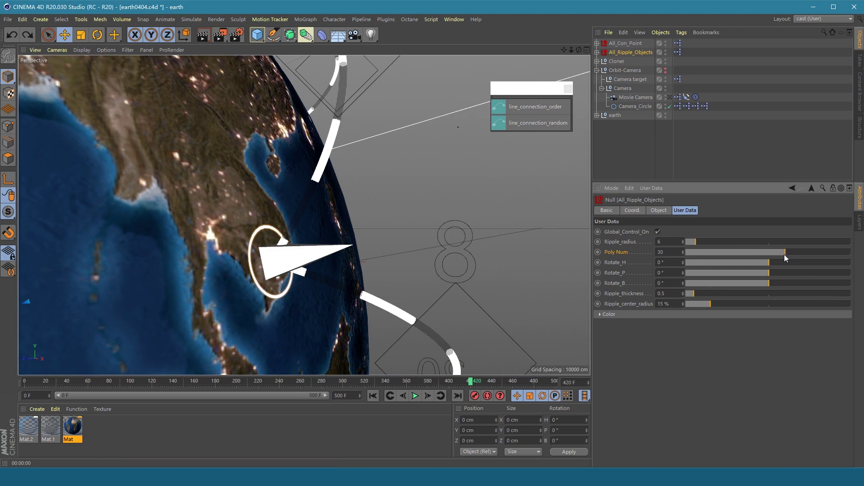
drag(784, 255, 785, 255)
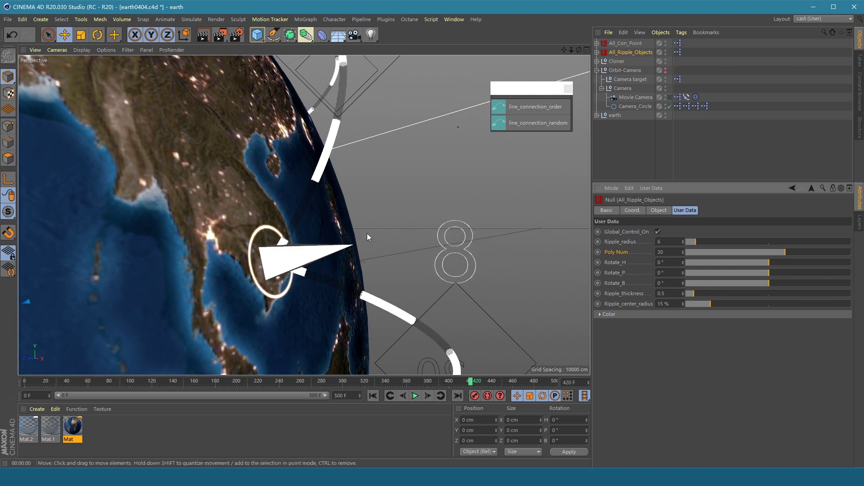
scroll(245, 251, down, 10)
scroll(245, 251, down, 8)
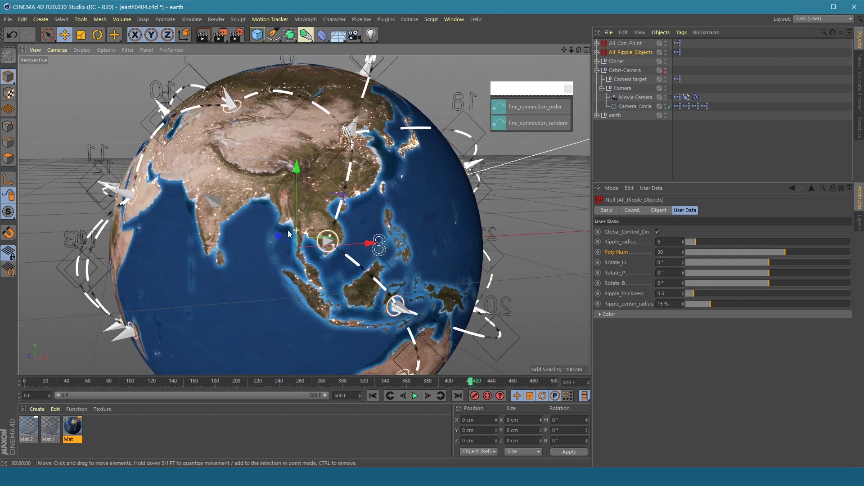
scroll(329, 227, up, 2)
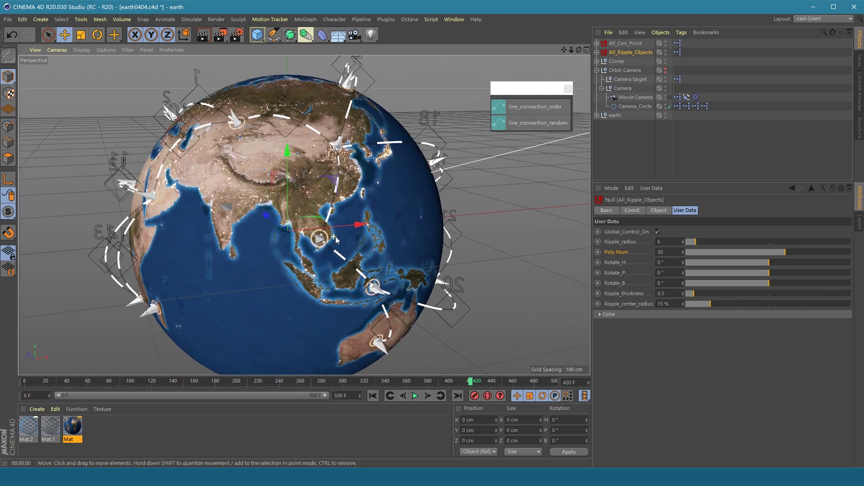
Set Dash_density to about 1.8 for all the connection nulls under All_Con_Point
click(597, 43)
click(623, 53)
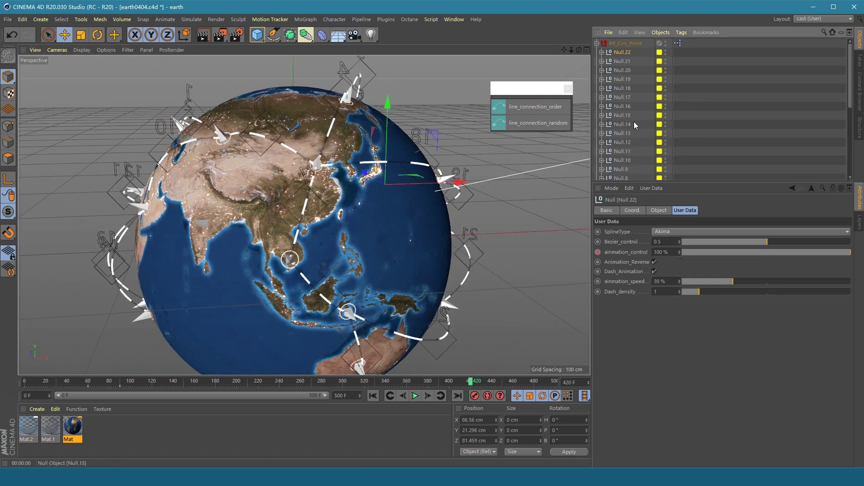
scroll(633, 121, down, 5)
drag(664, 185, 662, 287)
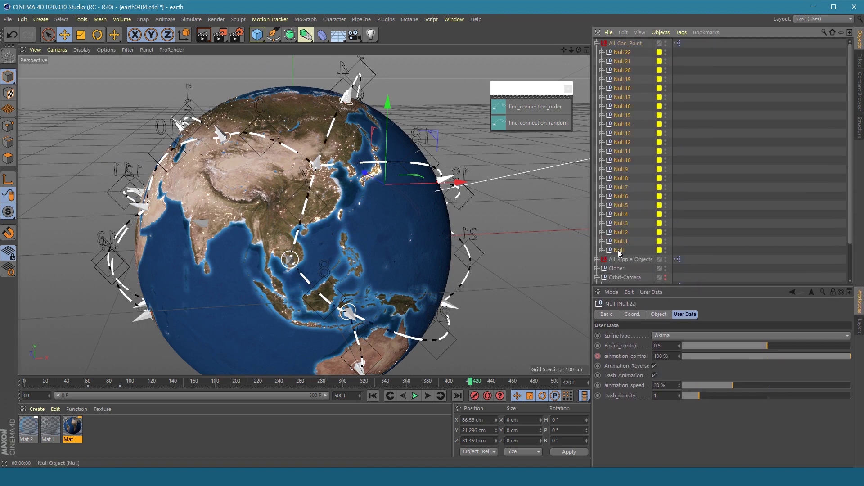
shift+click(618, 250)
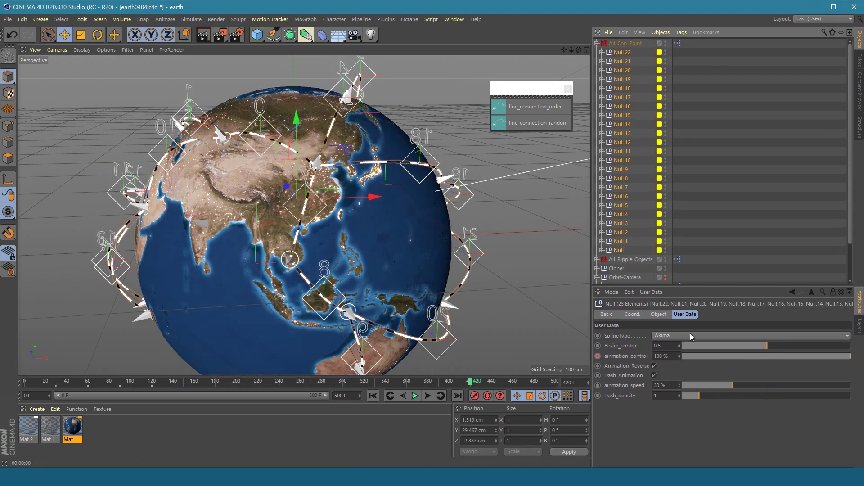
drag(700, 398, 706, 397)
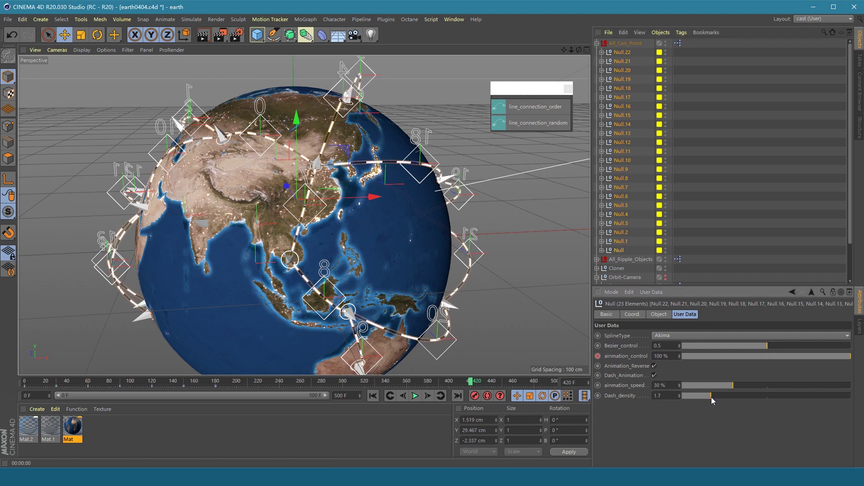
alt+drag(440, 285, 356, 239)
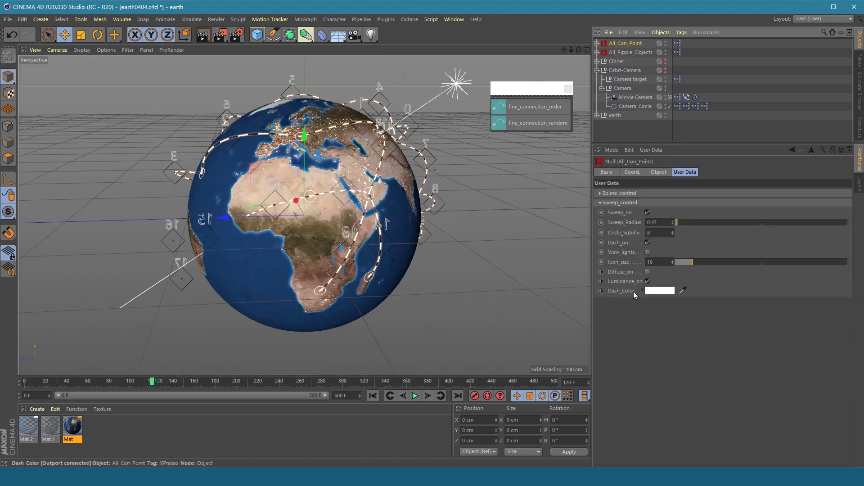
Set All_Con_Point's Dash_Color to blue with H 207°, S 93% and V 100%, and preview the render in the viewport
click(643, 291)
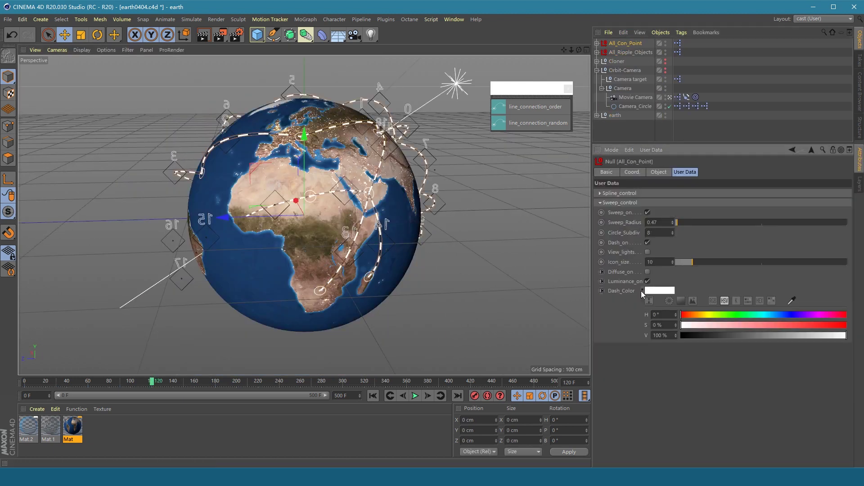
click(776, 317)
drag(790, 325, 834, 325)
click(203, 35)
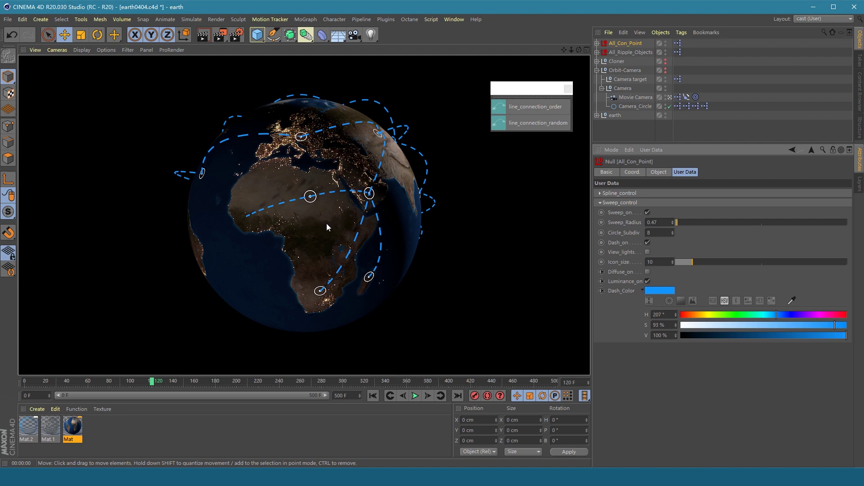
Set All_Ripple_Objects' Center_Color and Ripple_Color to light blue, H 207°, S 67%, V 100%, and preview the render
click(639, 54)
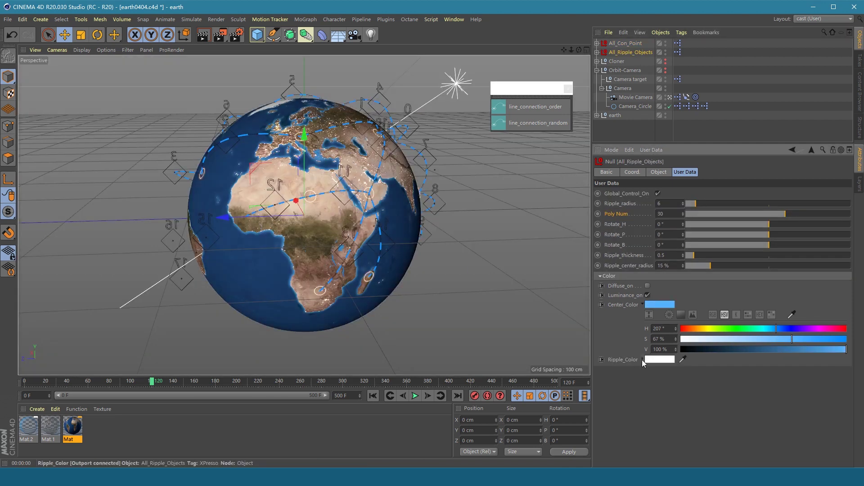
click(642, 359)
click(791, 370)
click(673, 305)
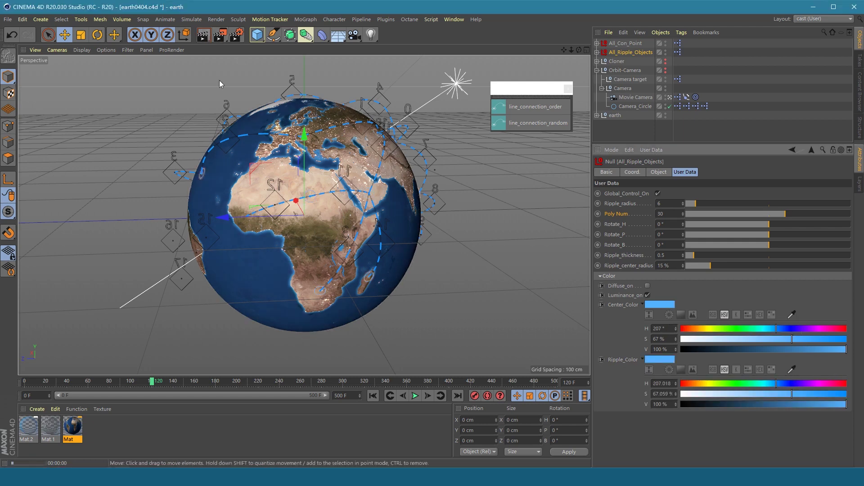
key(ctrl+r)
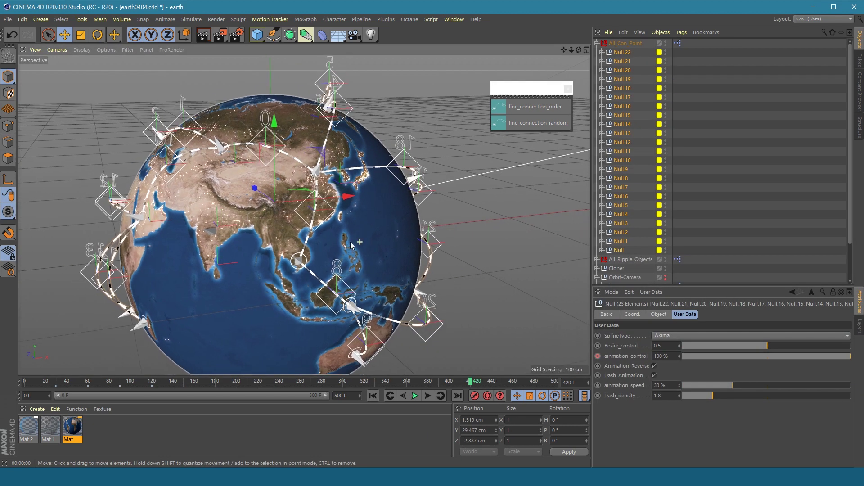
Deselect the connection nulls, render frame 420 to an enlarged Picture Viewer and examine the markers on the globe
click(497, 199)
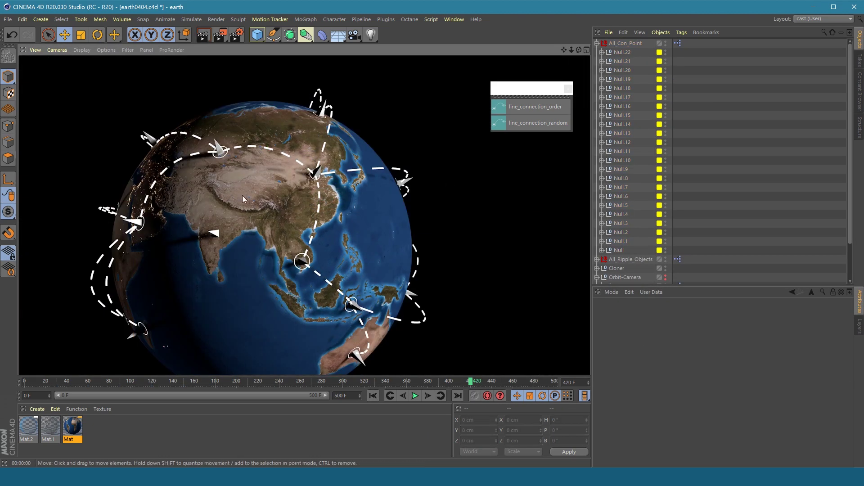
click(221, 35)
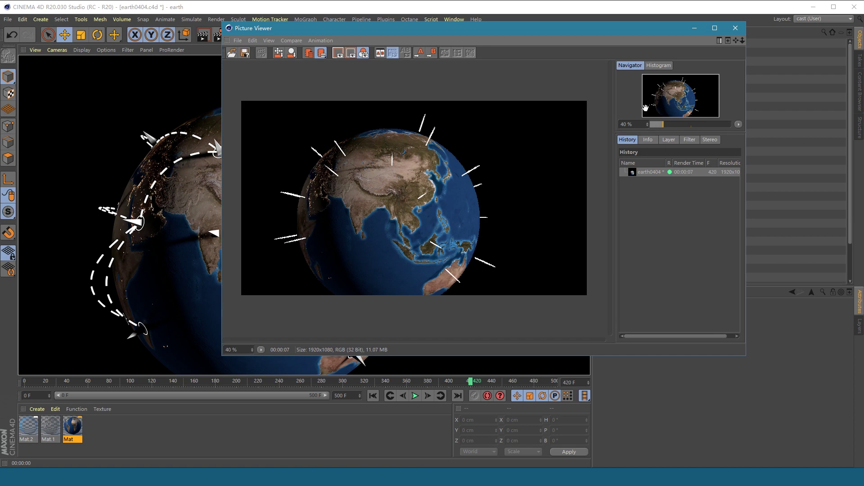
drag(688, 29, 574, 30)
drag(630, 355, 707, 468)
scroll(386, 261, up, 1)
drag(315, 7, 567, 7)
scroll(543, 205, up, 1)
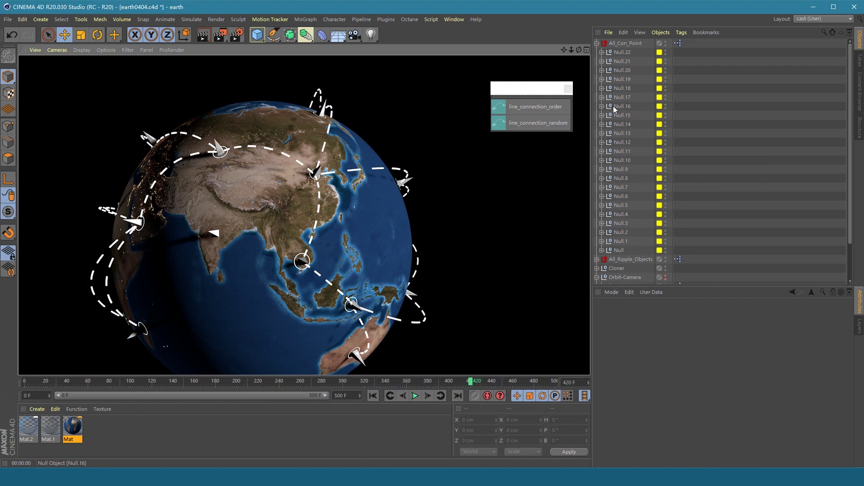
Disable the Constraint tags of all the pyramids inside the Cloner
click(597, 43)
click(597, 61)
click(677, 79)
scroll(669, 121, down, 2)
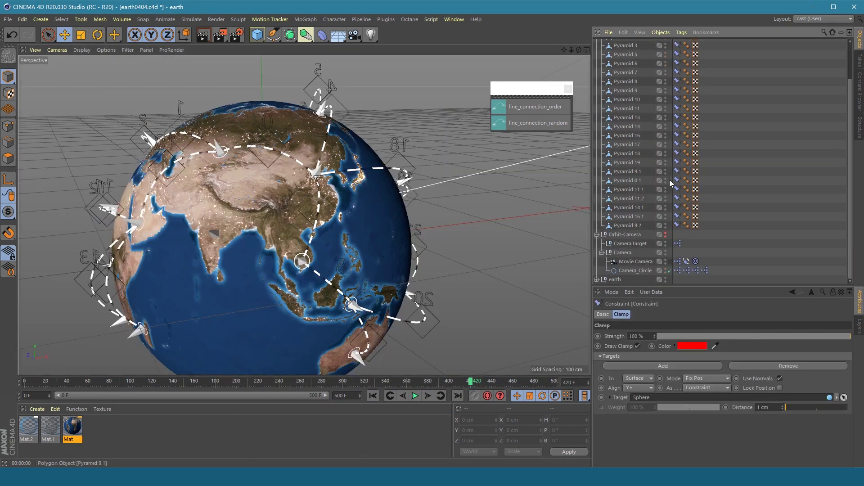
click(603, 314)
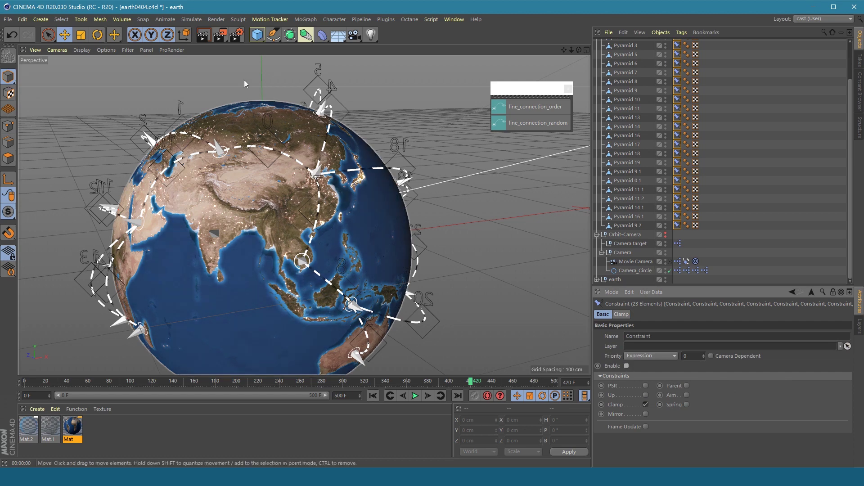
Render frame 420 to the Picture Viewer again and inspect the pyramids and dashed lines up close
click(220, 35)
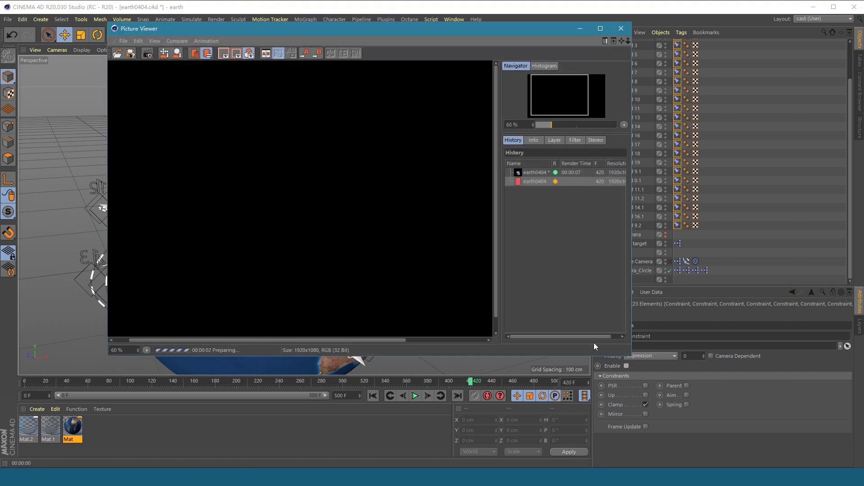
drag(634, 357, 809, 455)
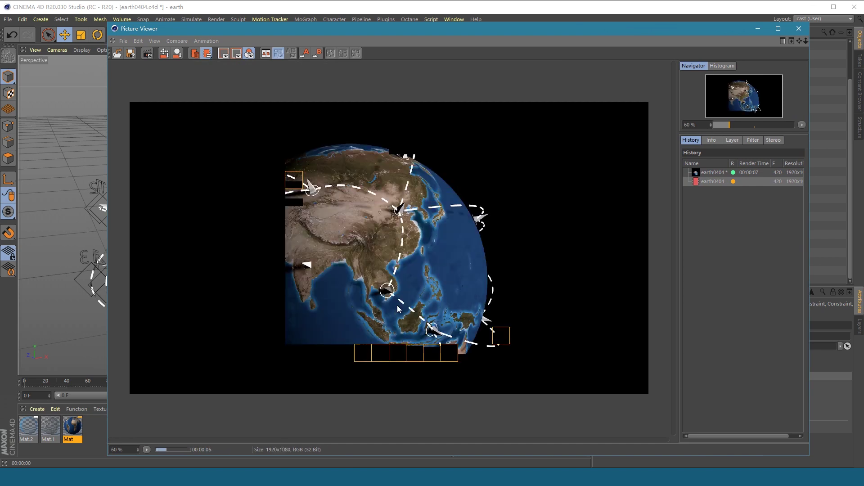
scroll(335, 244, up, 3)
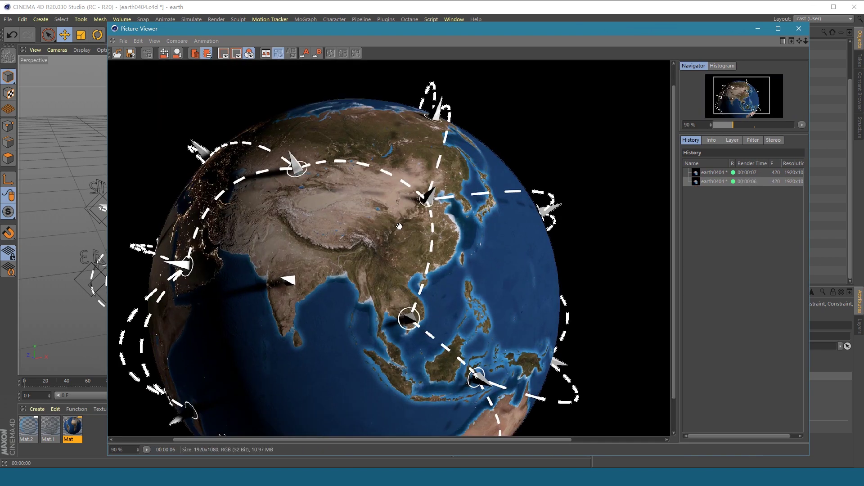